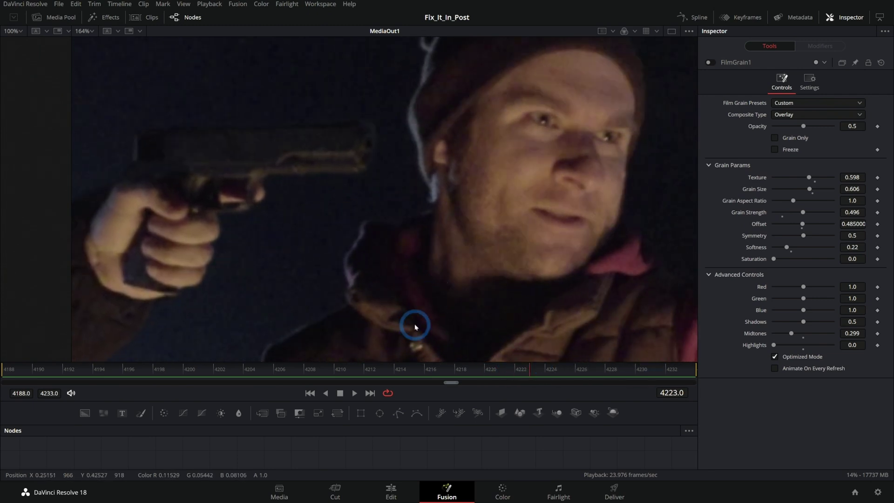
Enable Gain/Gamma in the MediaOut1 viewer, raising gain and lowering gamma to exaggerate the noise around the gun.
{"action": "left_click", "coordinate": [422, 369]}
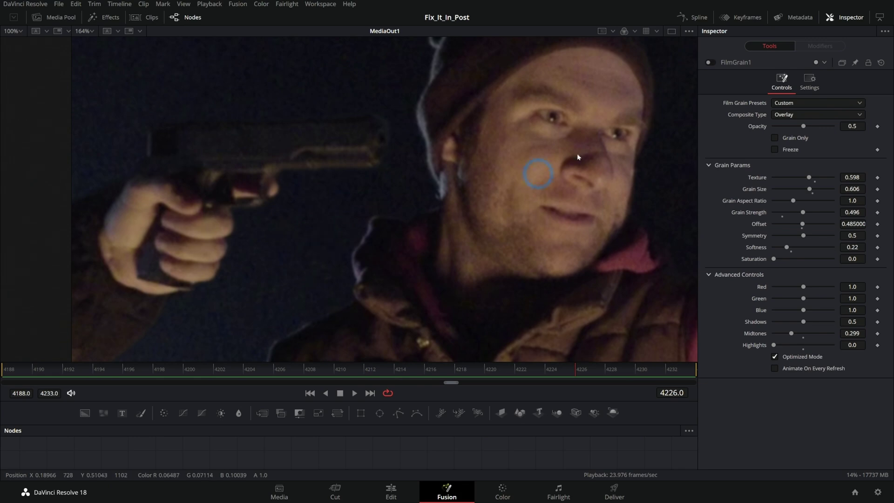
{"action": "left_click", "coordinate": [690, 31]}
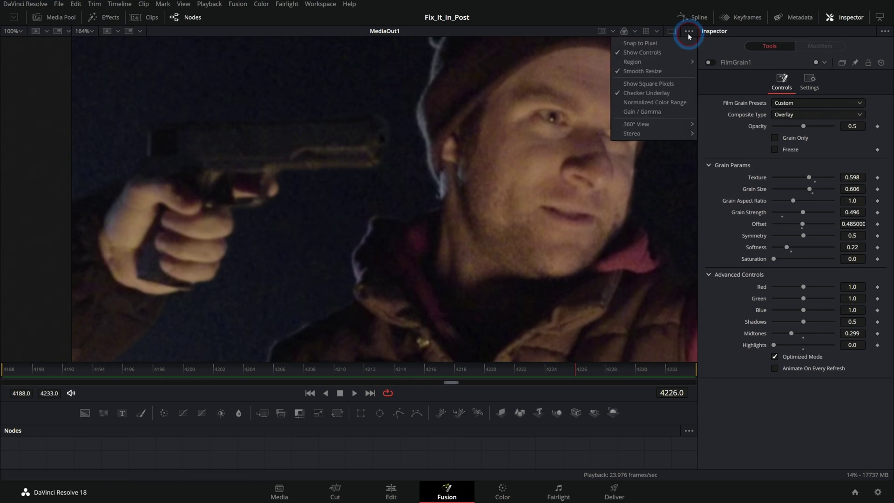
{"action": "left_click", "coordinate": [664, 112]}
{"action": "left_click_drag", "start_coordinate": [657, 329], "coordinate": [638, 352]}
{"action": "left_click_drag", "start_coordinate": [247, 146], "coordinate": [259, 163]}
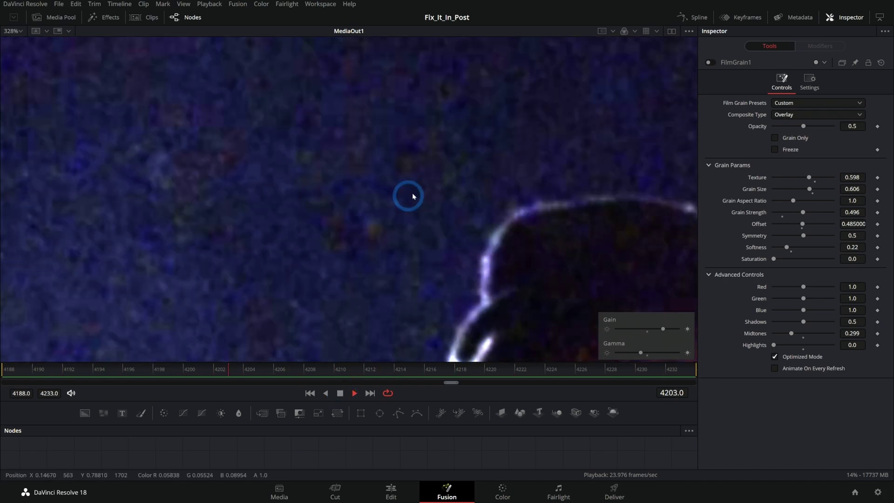
Turn off the MediaOut1 viewer's Gain/Gamma adjustment and play the shot to examine the dark background's noise.
{"action": "left_click", "coordinate": [340, 393]}
{"action": "left_click", "coordinate": [689, 30]}
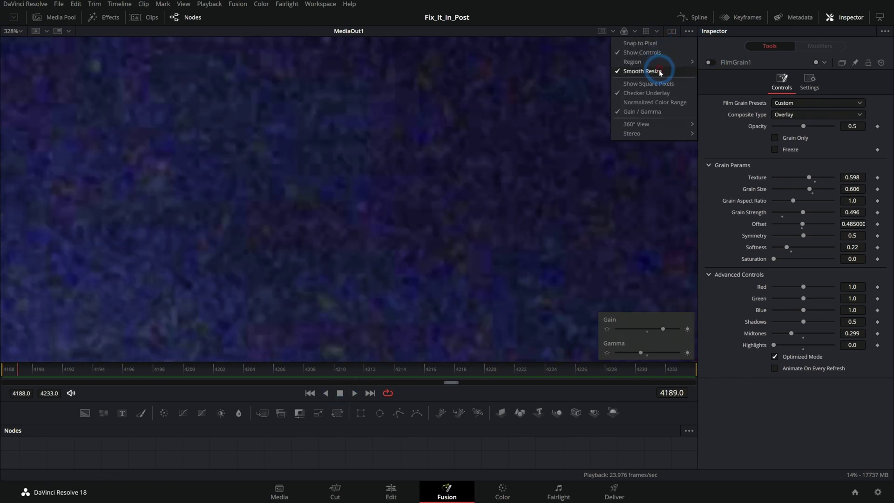
{"action": "left_click", "coordinate": [671, 111]}
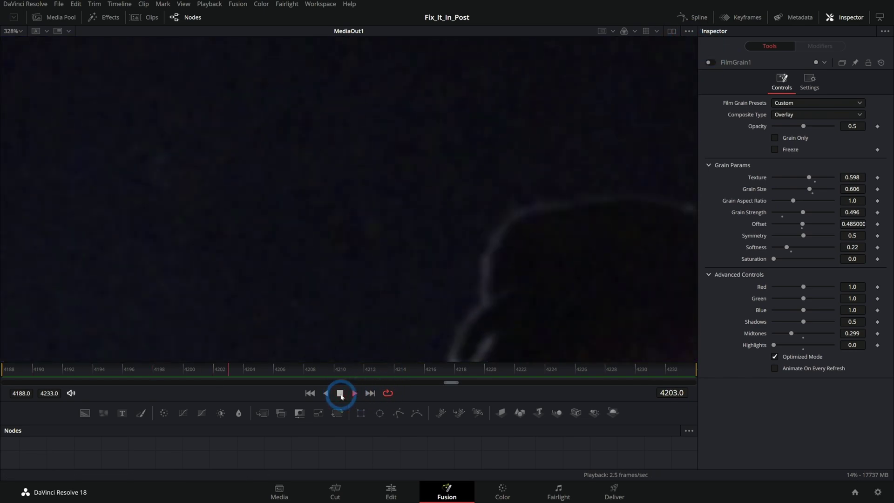
{"action": "left_click", "coordinate": [290, 201]}
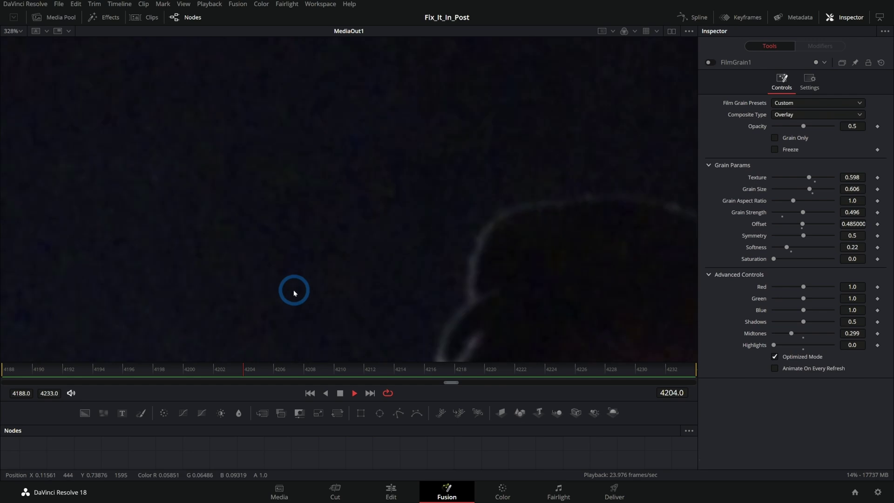
{"action": "left_click", "coordinate": [326, 391]}
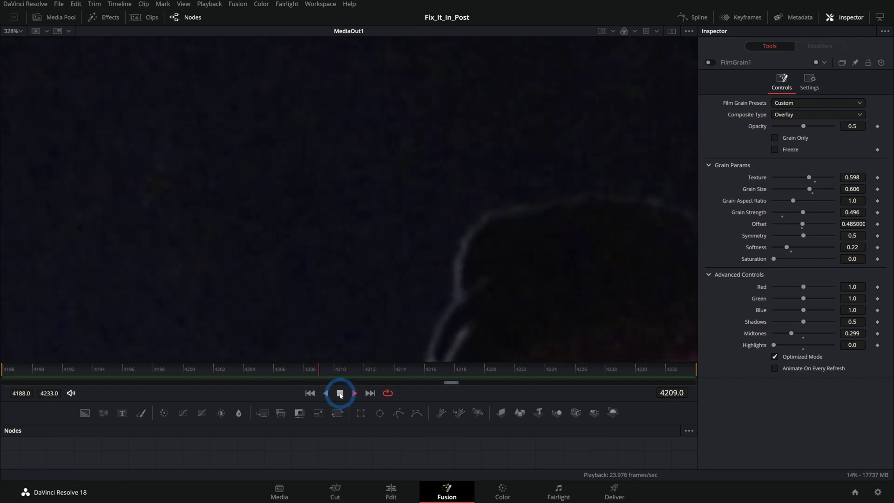
{"action": "left_click", "coordinate": [340, 394]}
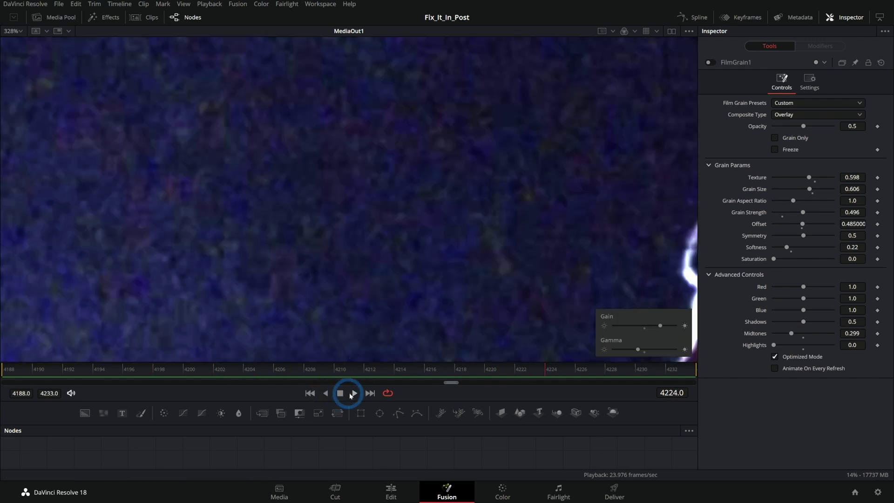
Play the shot and inspect close up how the noise on the gun and hand compares with the background.
{"action": "left_click", "coordinate": [352, 394]}
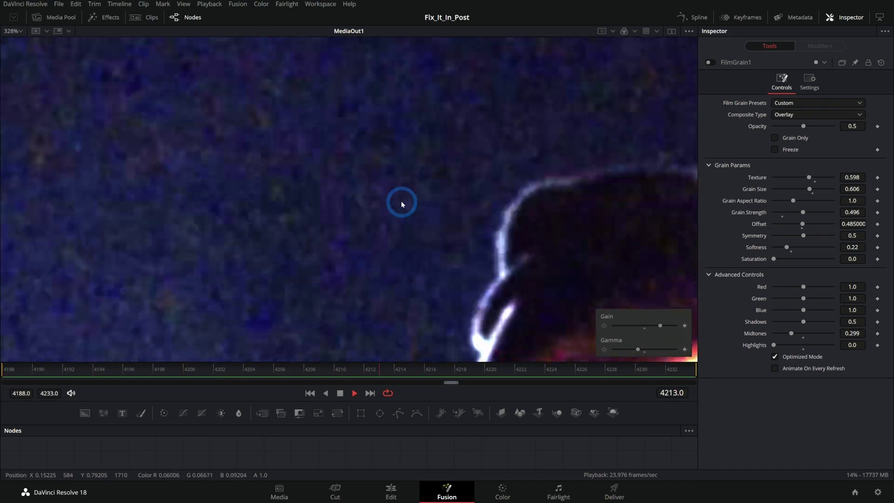
{"action": "key", "text": "space"}
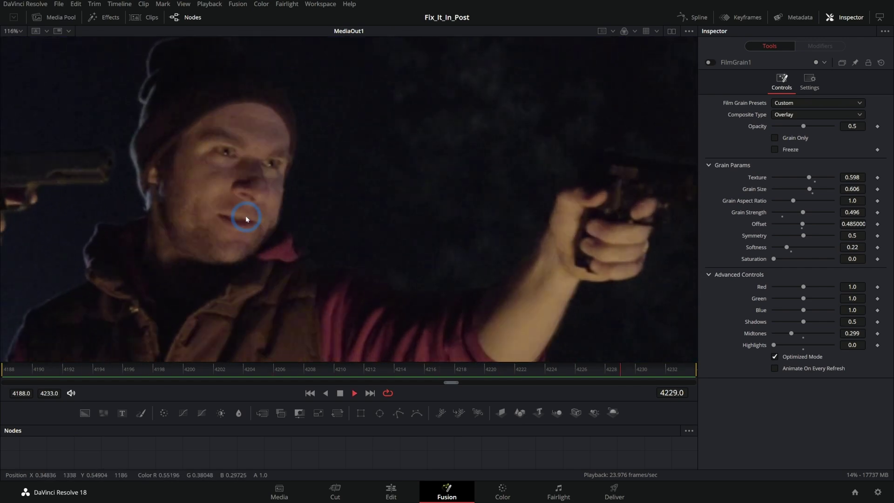
{"action": "left_click", "coordinate": [342, 394]}
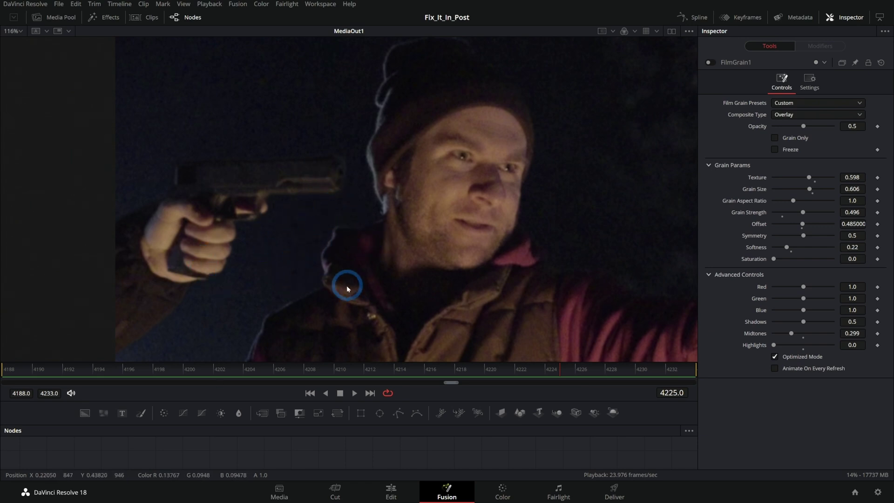
{"action": "scroll", "coordinate": [242, 235], "scroll_direction": "up", "scroll_amount": 2}
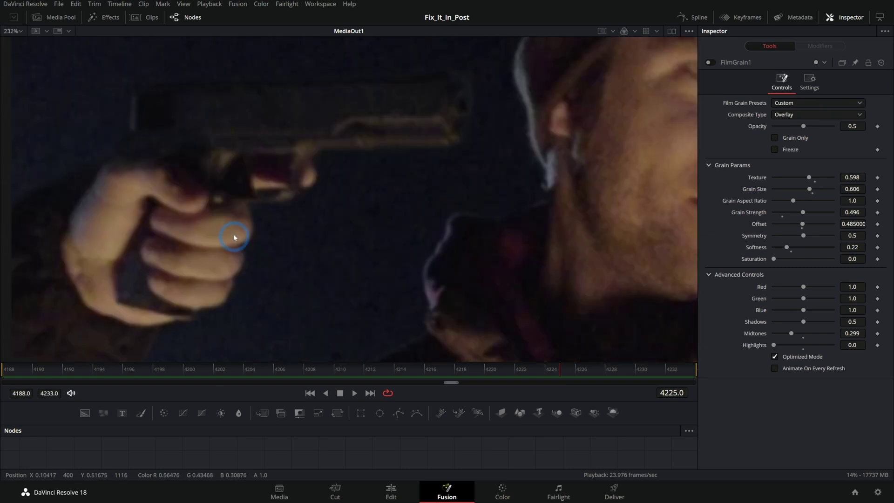
{"action": "left_click", "coordinate": [354, 392]}
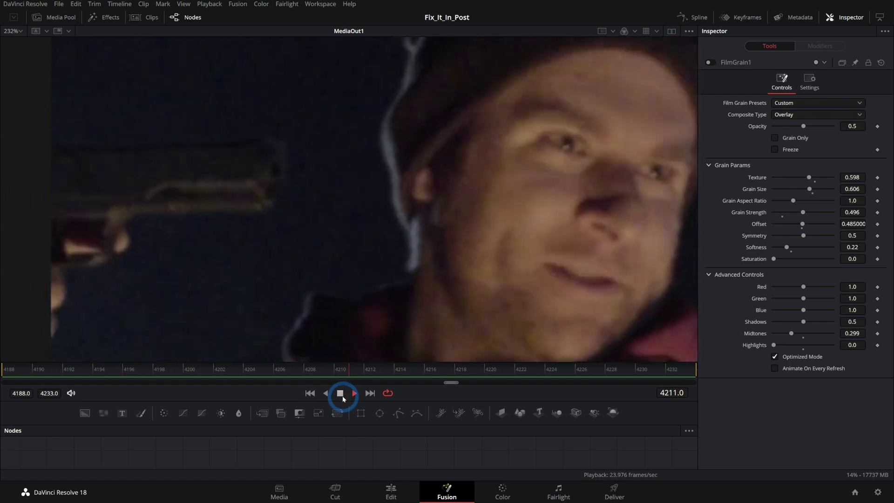
{"action": "left_click", "coordinate": [341, 395]}
Turn Gain/Gamma on in the MediaOut1 viewer and play the shot.
{"action": "left_click", "coordinate": [688, 31]}
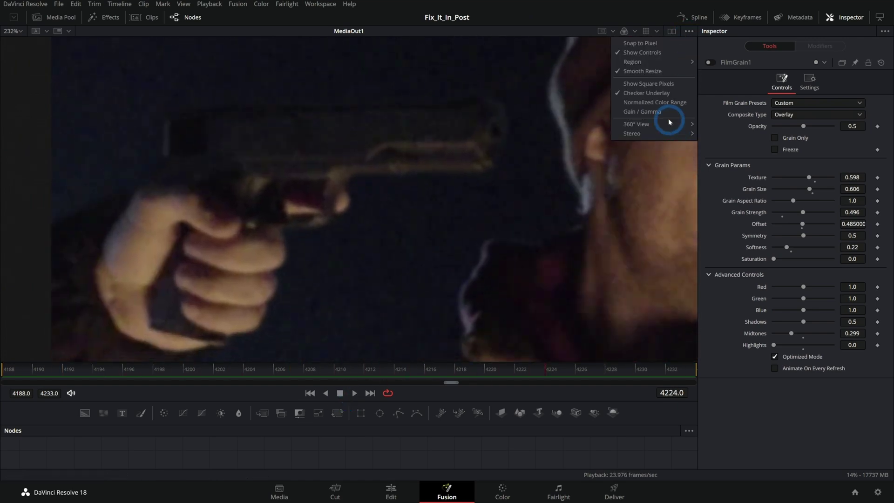
{"action": "left_click", "coordinate": [643, 111]}
{"action": "left_click", "coordinate": [355, 393]}
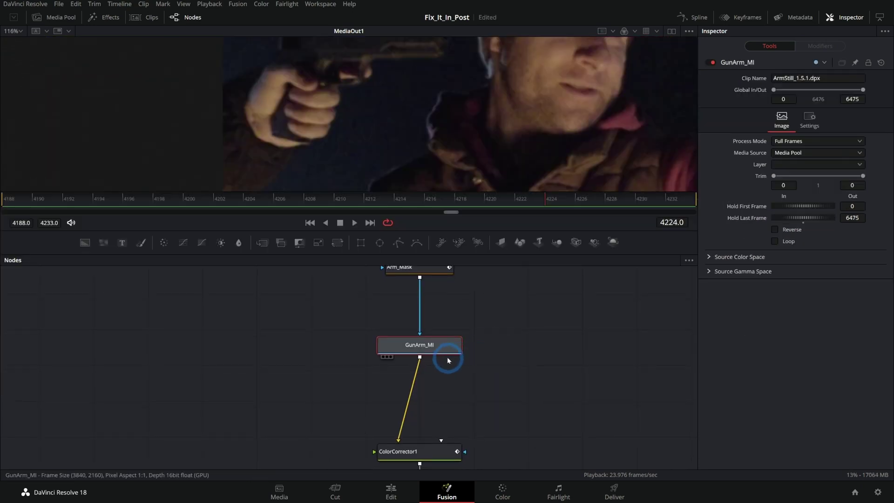
Try cleaning the GunArm_MI still with a Noise Reduction node, setting its spatial threshold to 26.8.
{"action": "scroll", "coordinate": [429, 355], "scroll_direction": "up", "scroll_amount": 2}
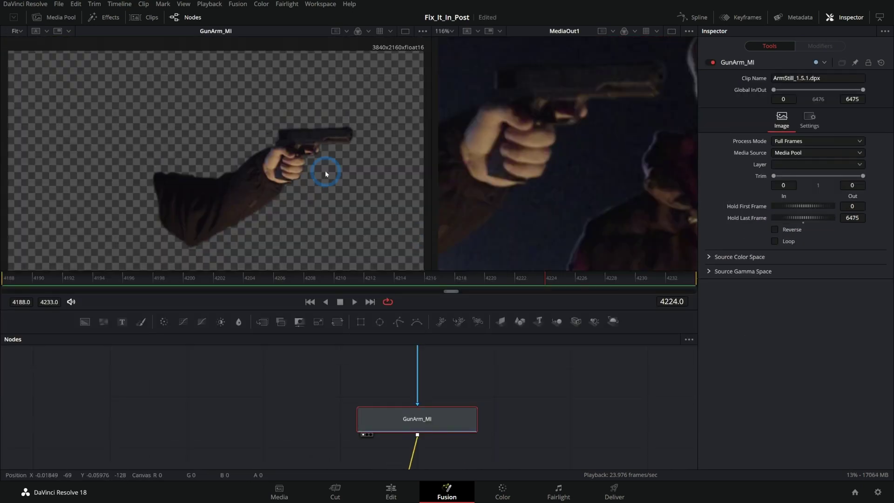
{"action": "scroll", "coordinate": [325, 172], "scroll_direction": "up", "scroll_amount": 5}
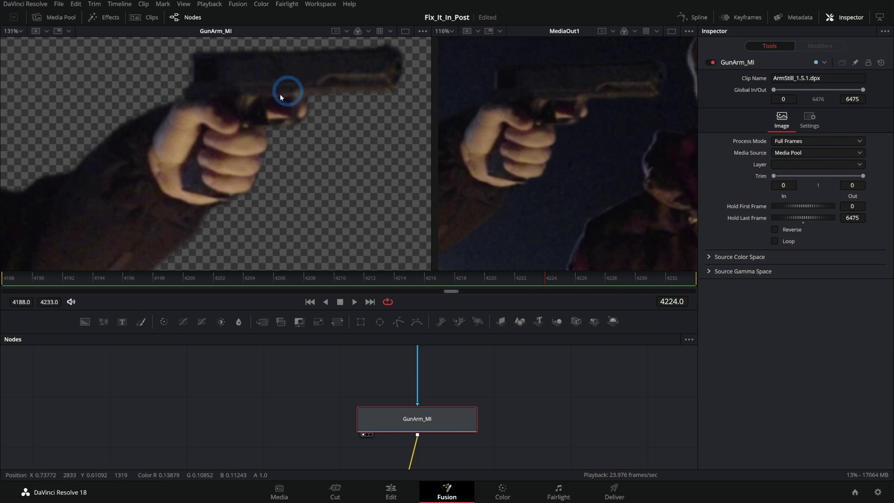
{"action": "left_click_drag", "start_coordinate": [277, 151], "coordinate": [262, 181]}
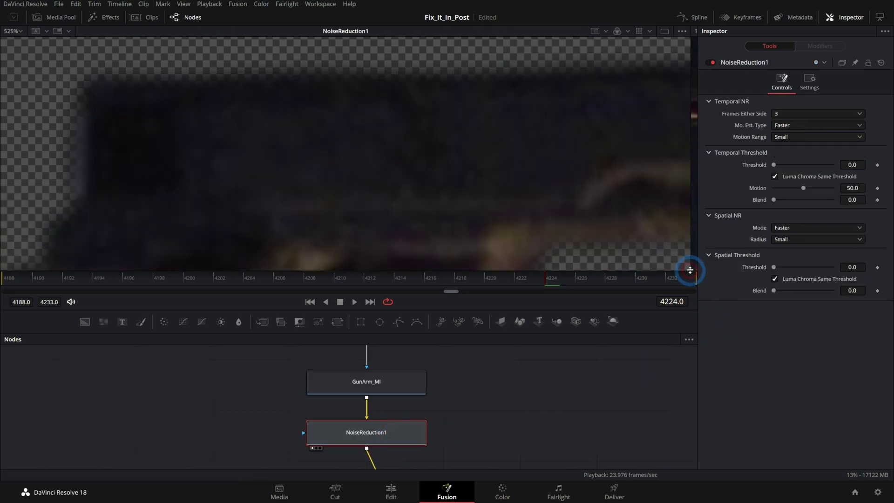
{"action": "left_click_drag", "start_coordinate": [775, 268], "coordinate": [785, 270]}
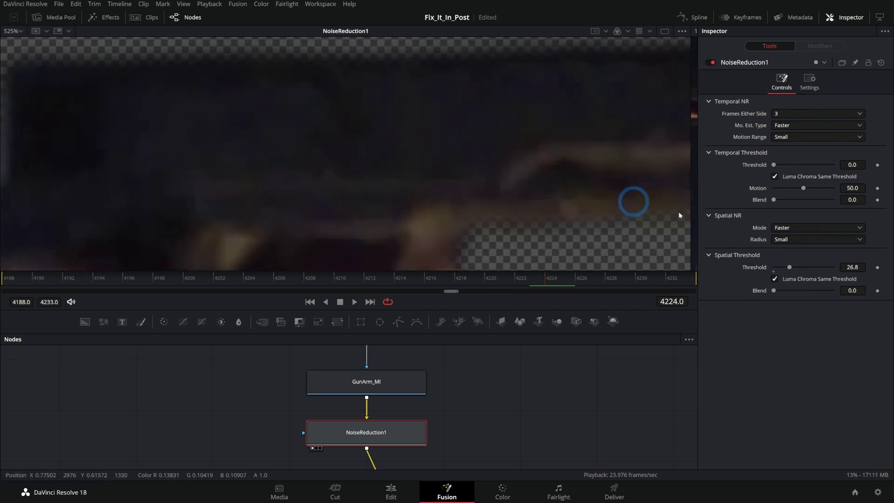
{"action": "left_click_drag", "start_coordinate": [774, 290], "coordinate": [889, 290]}
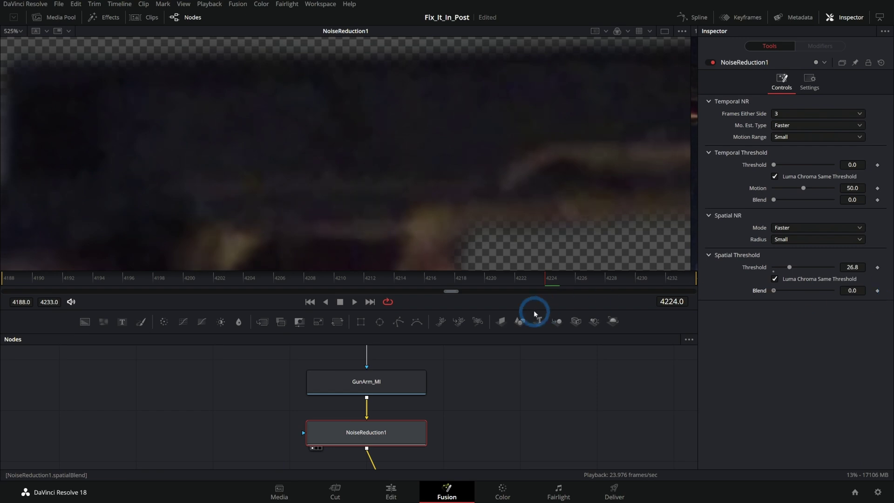
Try sharpening the denoised arm with a sharpen amount of 2.071, and compare it with both effects bypassed.
{"action": "left_click_drag", "start_coordinate": [774, 126], "coordinate": [783, 128]}
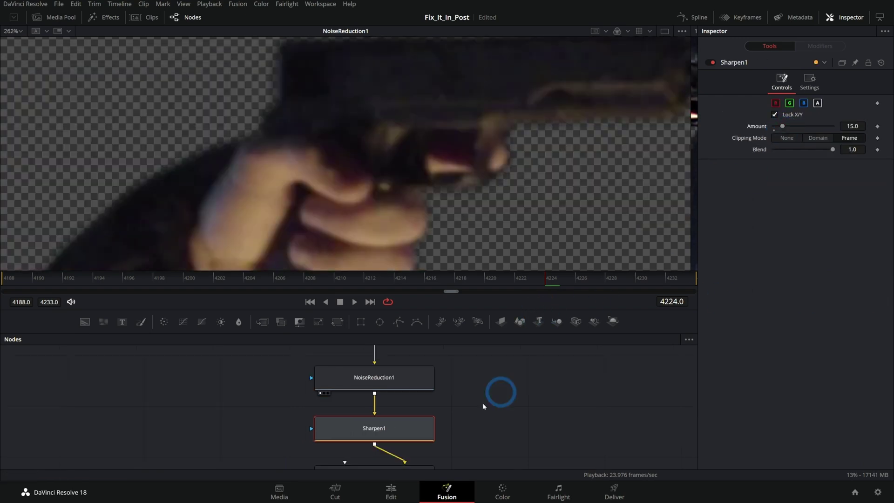
{"action": "key", "text": "1"}
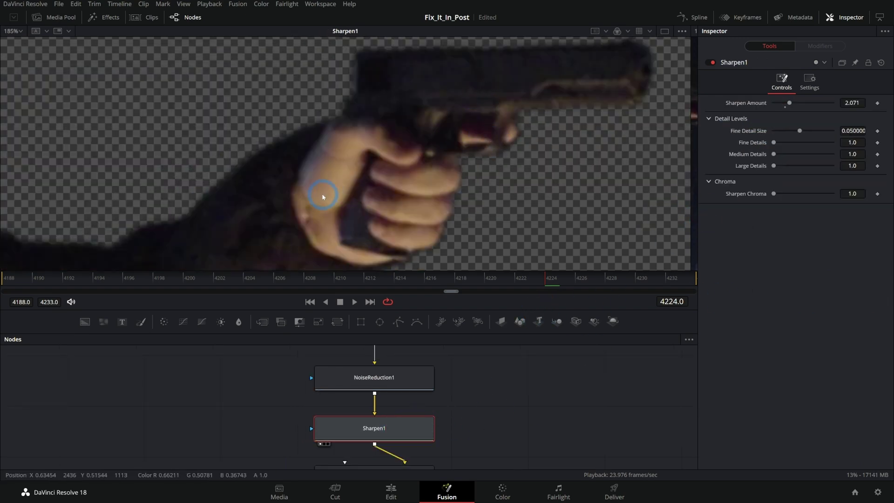
{"action": "left_click_drag", "start_coordinate": [477, 448], "coordinate": [398, 385]}
{"action": "key", "text": "ctrl+p"}
{"action": "key", "text": "ctrl+p"}
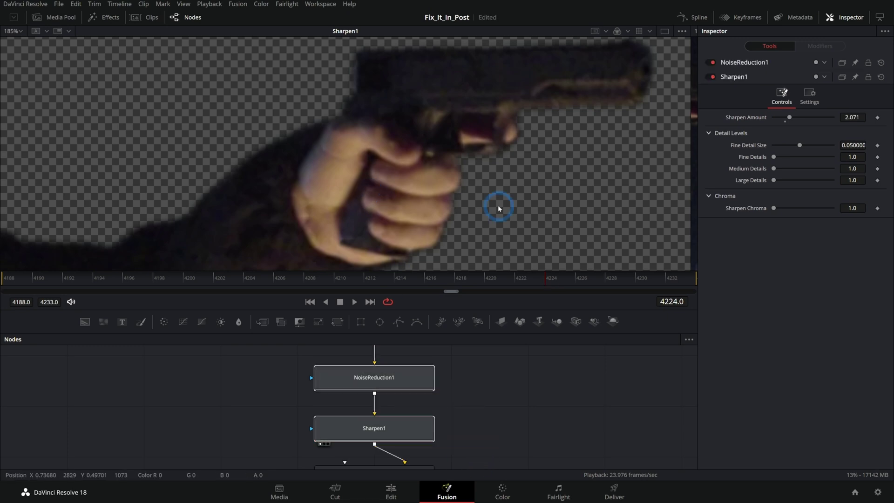
{"action": "left_click", "coordinate": [494, 386]}
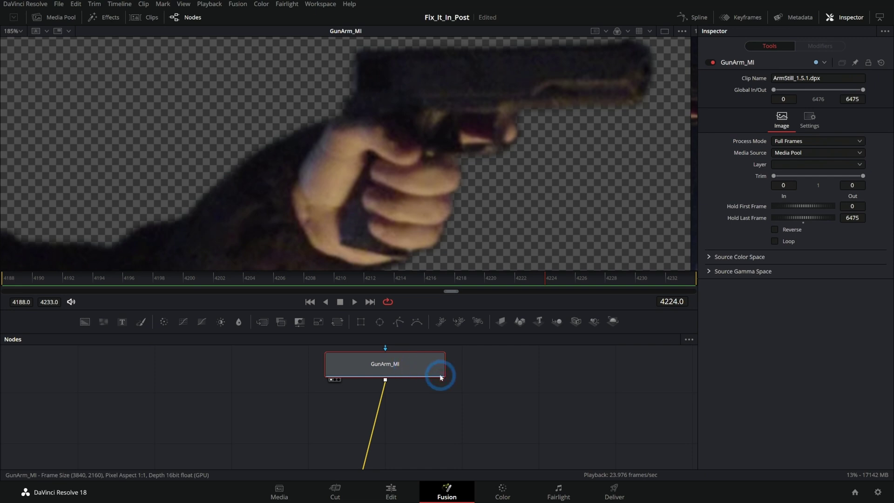
Add a Reduce Noise v5 node after GunArm_MI and prepare its noise profile.
{"action": "key", "text": "shift+space"}
{"action": "type", "text": "sharp"}
{"action": "key", "text": "BackSpace"}
{"action": "key", "text": "BackSpace"}
{"action": "key", "text": "BackSpace"}
{"action": "key", "text": "BackSpace"}
{"action": "key", "text": "BackSpace"}
{"action": "type", "text": "noise"}
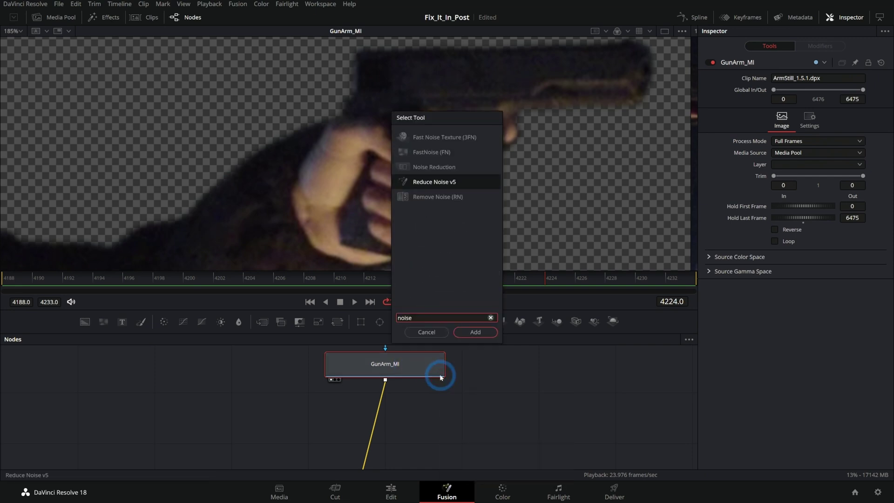
{"action": "key", "text": "Return"}
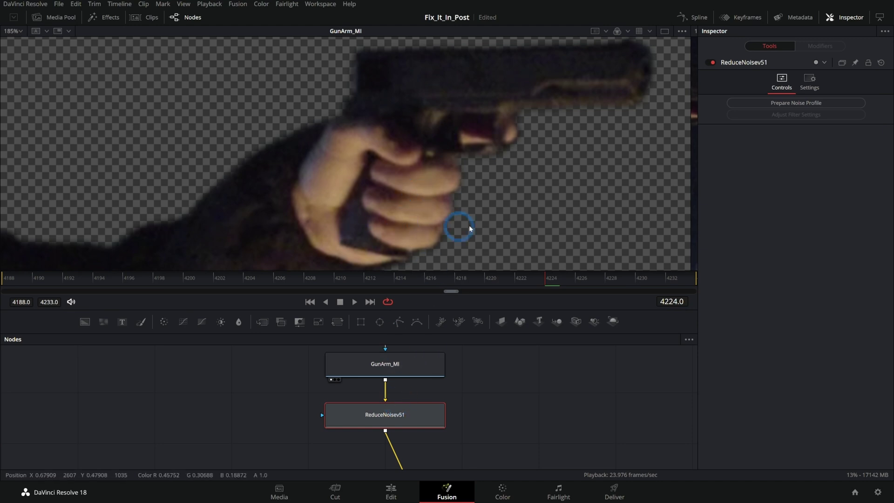
{"action": "left_click", "coordinate": [785, 103]}
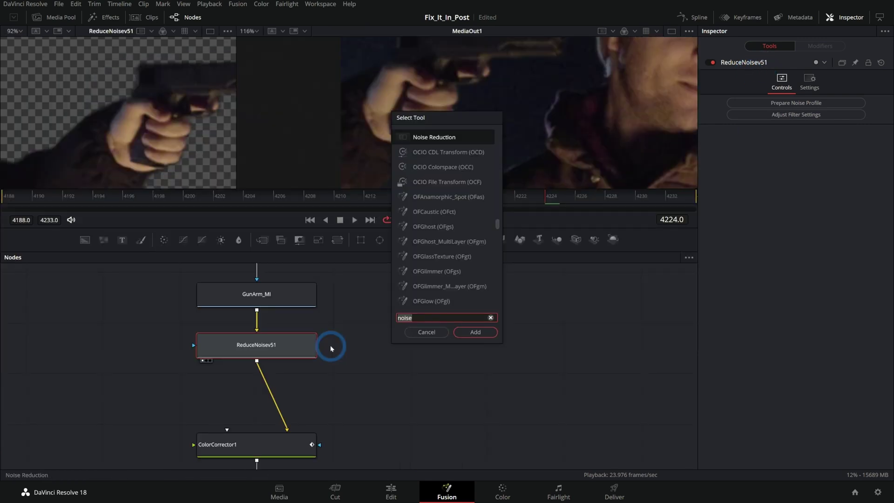
Add a Film Grain node after ReduceNoisev51 and adjust its grain size.
{"action": "key", "text": "BackSpace"}
{"action": "key", "text": "BackSpace"}
{"action": "key", "text": "BackSpace"}
{"action": "key", "text": "BackSpace"}
{"action": "key", "text": "BackSpace"}
{"action": "type", "text": "film"}
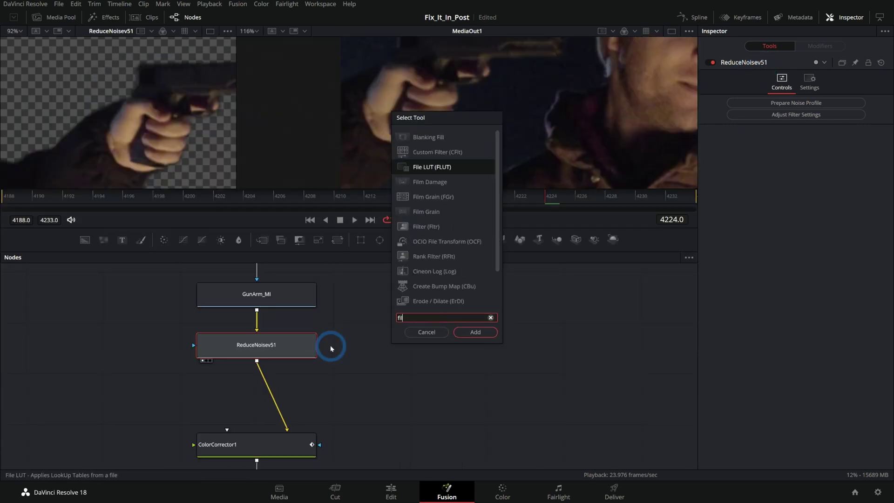
{"action": "key", "text": "Down"}
{"action": "key", "text": "Down"}
{"action": "key", "text": "Return"}
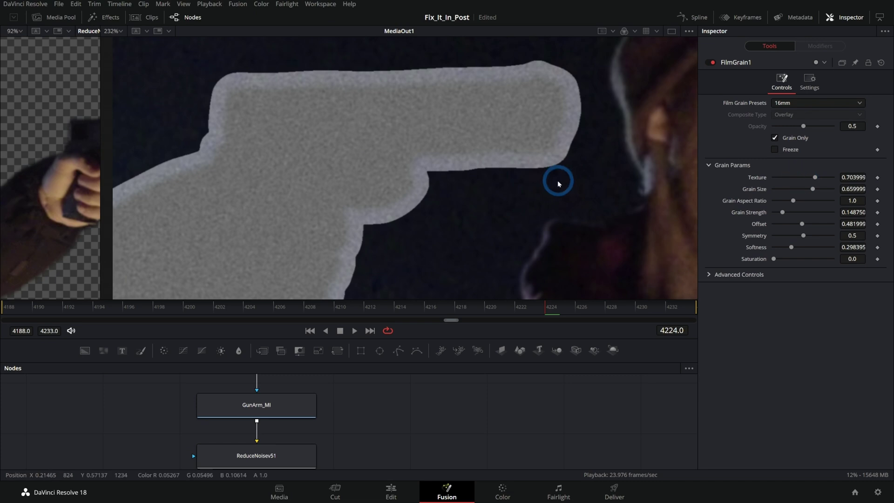
{"action": "left_click_drag", "start_coordinate": [803, 191], "coordinate": [828, 190]}
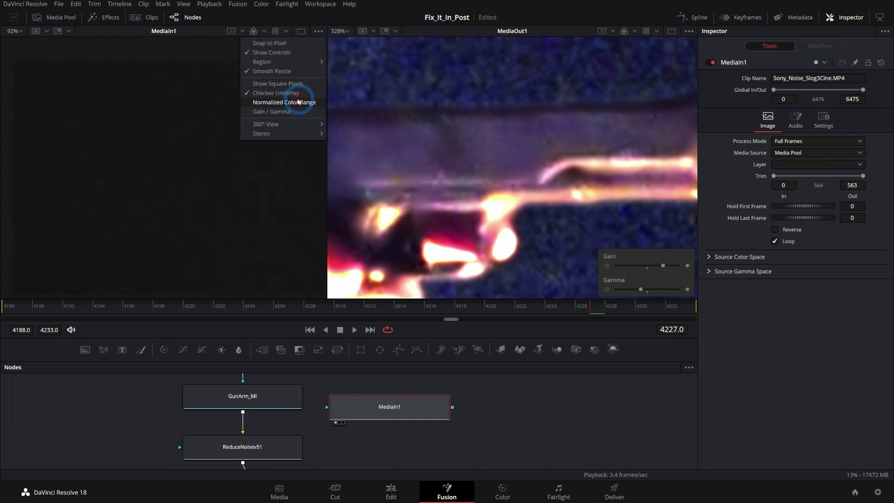
Enable Gain/Gamma in the MediaIn1 viewer and play the noise clip beside MediaOut1 to compare their noise.
{"action": "left_click", "coordinate": [295, 100]}
{"action": "left_click_drag", "start_coordinate": [277, 289], "coordinate": [277, 290]}
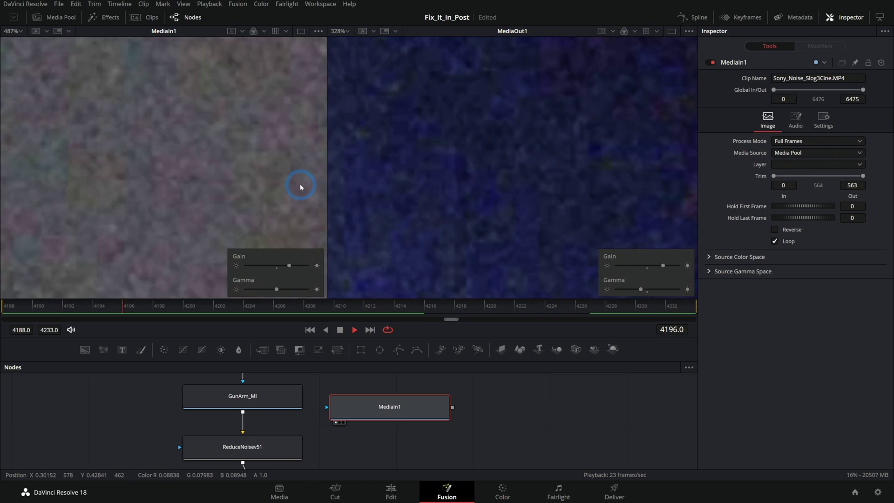
{"action": "key", "text": "space"}
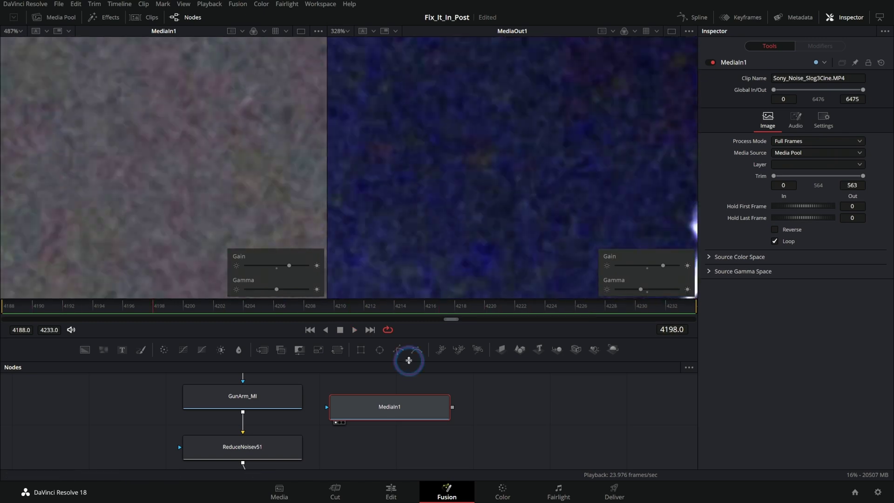
Merge the MediaIn1 noise clip over GunArm_MI before the noise reduction, and mask the merge with Arm_Mask.
{"action": "left_click_drag", "start_coordinate": [407, 360], "coordinate": [402, 204]}
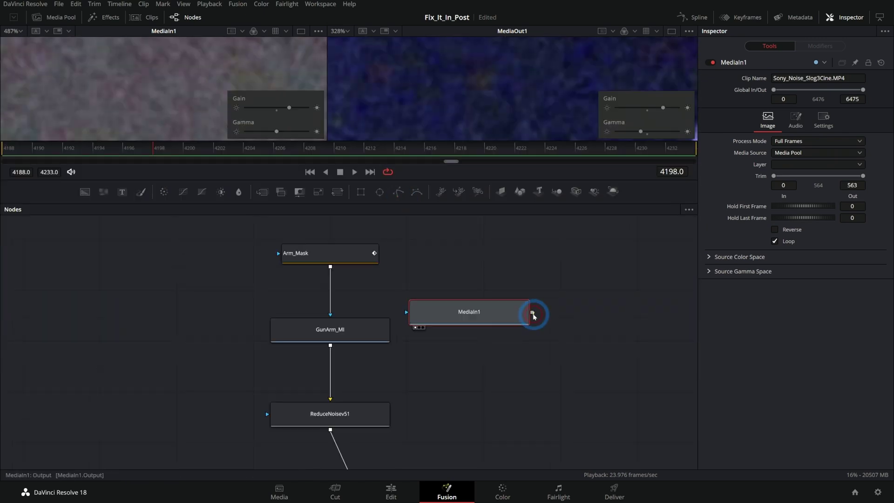
{"action": "left_click_drag", "start_coordinate": [533, 313], "coordinate": [330, 346]}
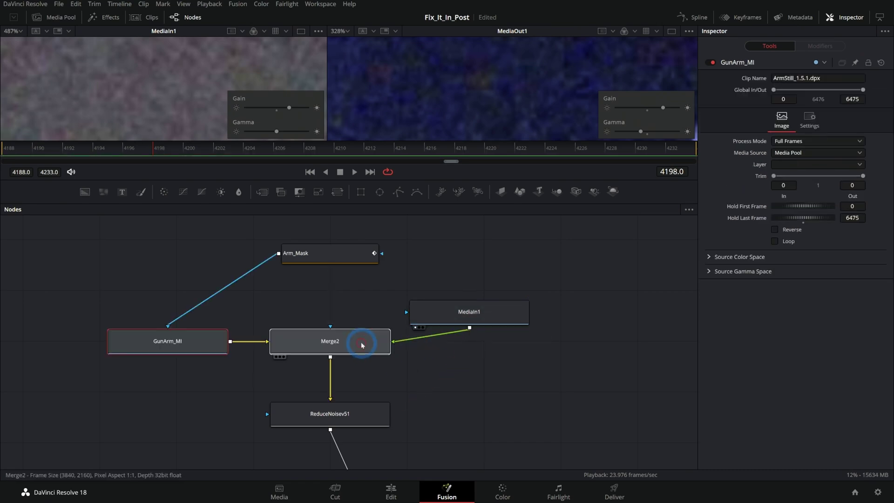
{"action": "left_click_drag", "start_coordinate": [470, 314], "coordinate": [505, 354]}
{"action": "left_click_drag", "start_coordinate": [279, 253], "coordinate": [330, 326]}
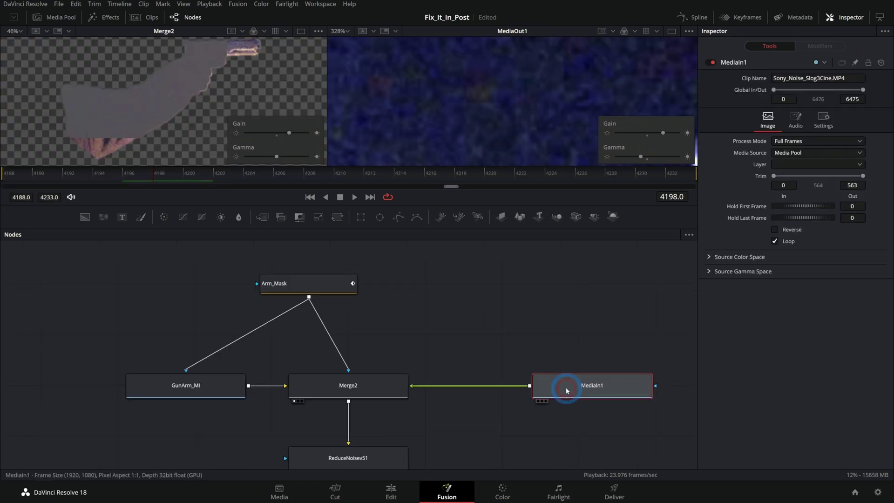
Add a Resize node after MediaIn1 to bring the noise clip to 3840 x 2160.
{"action": "key", "text": "shift+space"}
{"action": "type", "text": "resize"}
{"action": "key", "text": "Return"}
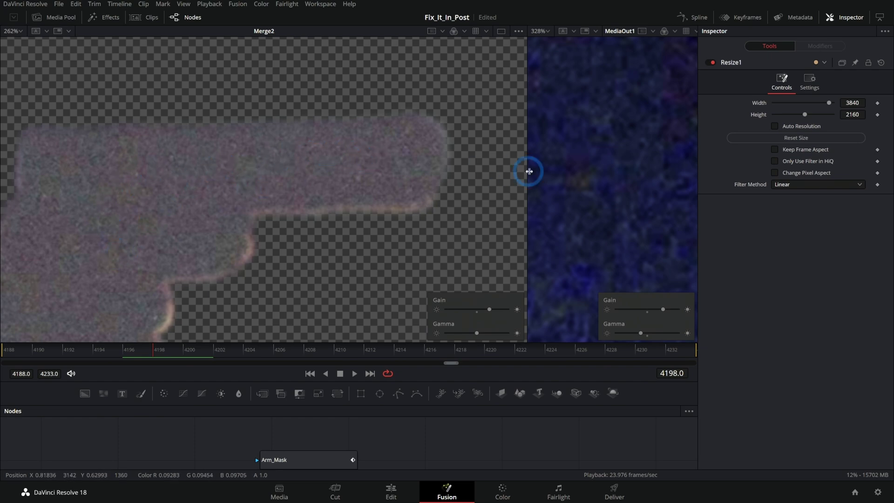
Scale the noise clip to 1.95 with a Transform node after Resize1, using the Nearest Neighbor filter method.
{"action": "left_click_drag", "start_coordinate": [530, 172], "coordinate": [232, 173]}
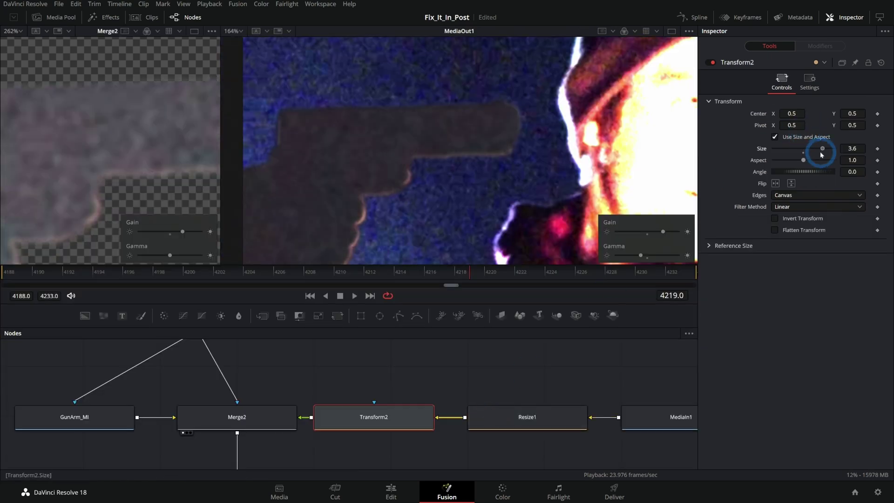
{"action": "left_click_drag", "start_coordinate": [822, 154], "coordinate": [807, 151]}
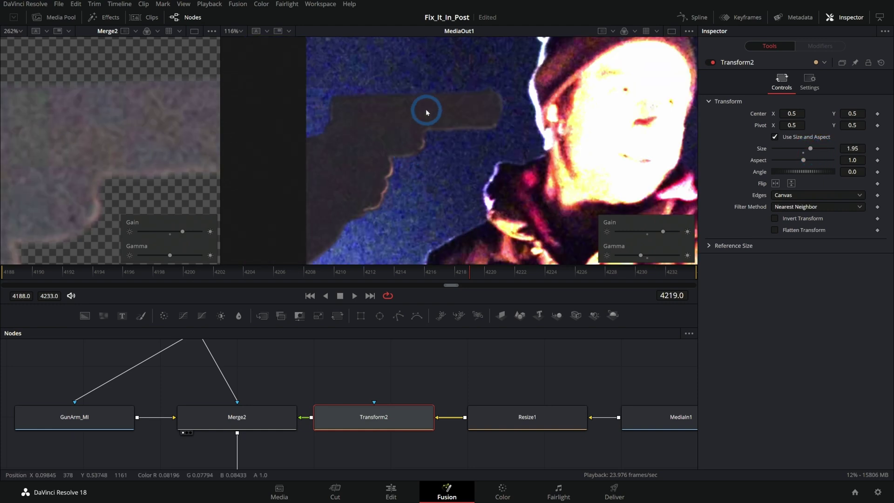
{"action": "scroll", "coordinate": [411, 144], "scroll_direction": "up", "scroll_amount": 2}
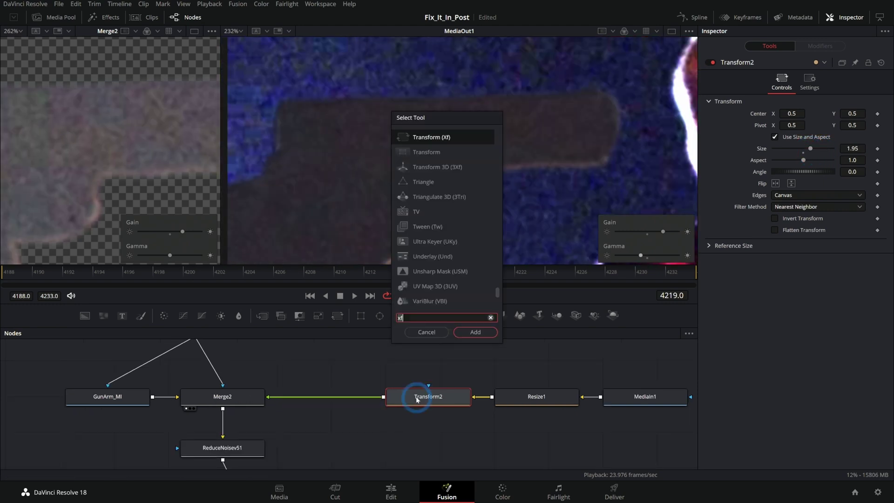
Add a Brightness/Contrast node after Transform2 and set gain to 1.57, lift to -0.05 and contrast to 0.06.
{"action": "key", "text": "BackSpace"}
{"action": "key", "text": "BackSpace"}
{"action": "type", "text": "b"}
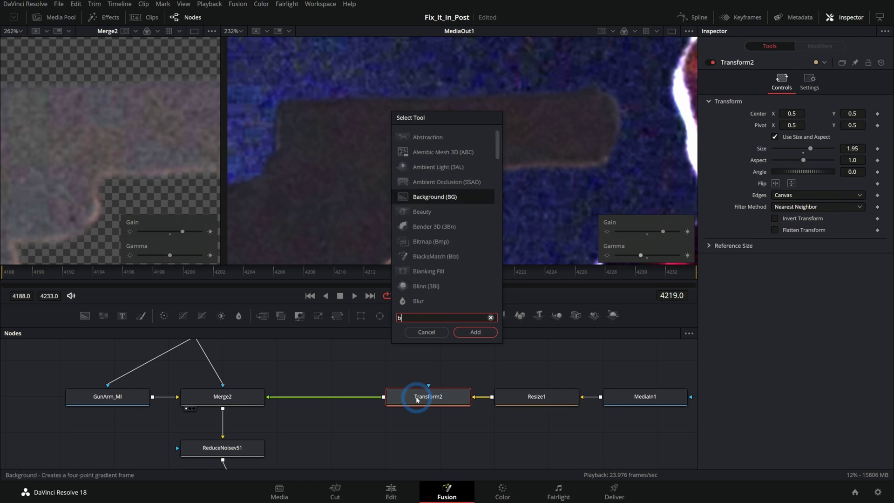
{"action": "type", "text": "ri"}
{"action": "key", "text": "Return"}
Change Merge2's apply mode and set BrightnessContrast1's gain to 1.0, lift to 0.0 and gamma to 0.78.
{"action": "left_click", "coordinate": [247, 398]}
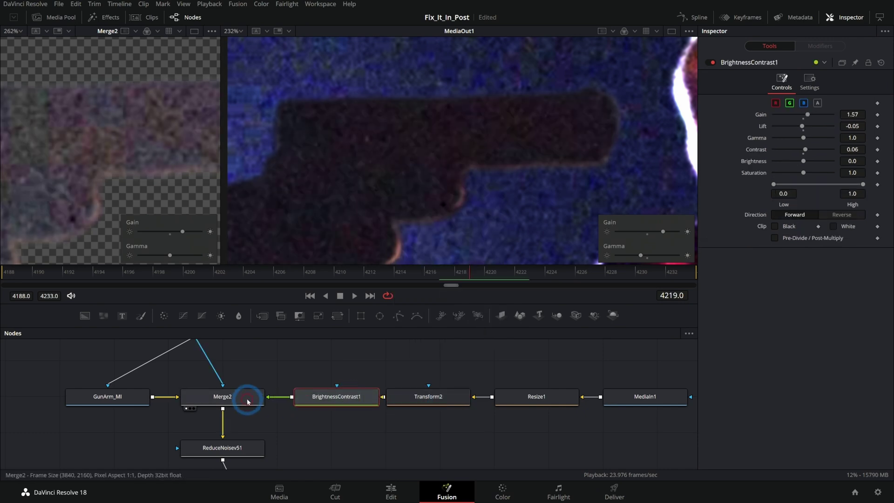
{"action": "left_click", "coordinate": [773, 241]}
{"action": "left_click", "coordinate": [801, 166]}
{"action": "left_click", "coordinate": [794, 199]}
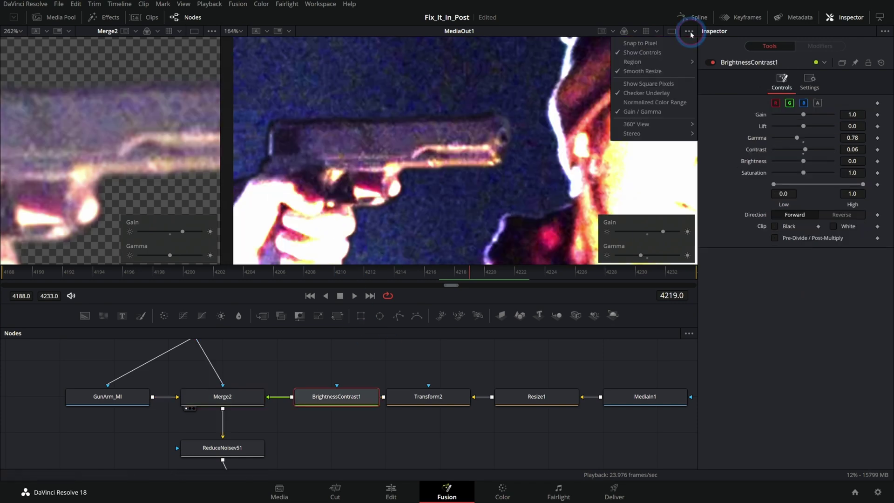
Turn off Gain/Gamma in the MediaOut1 viewer, play the composite close up on the gun, and save the project.
{"action": "left_click", "coordinate": [657, 118]}
{"action": "scroll", "coordinate": [574, 151], "scroll_direction": "up", "scroll_amount": 5}
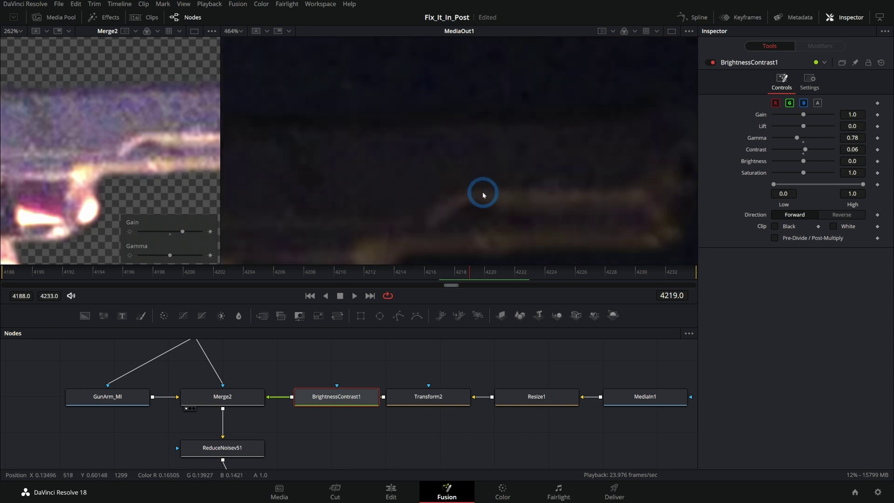
{"action": "left_click_drag", "start_coordinate": [220, 116], "coordinate": [43, 119]}
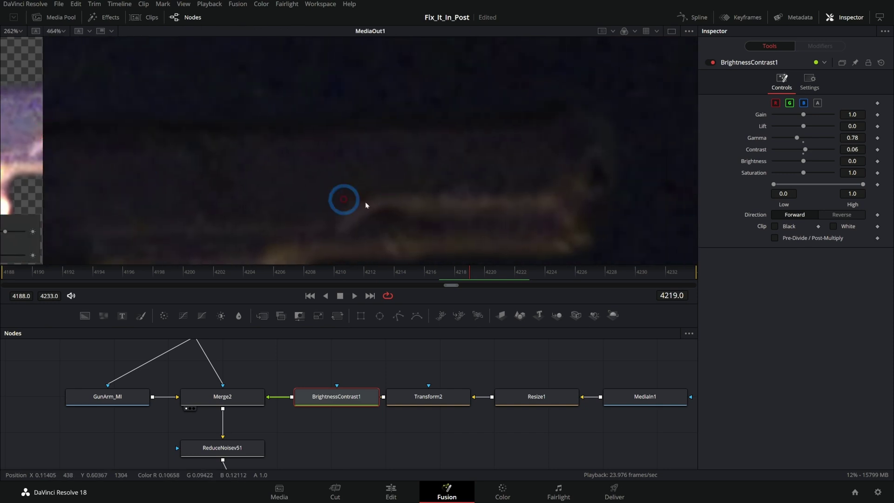
{"action": "left_click_drag", "start_coordinate": [423, 213], "coordinate": [450, 209]}
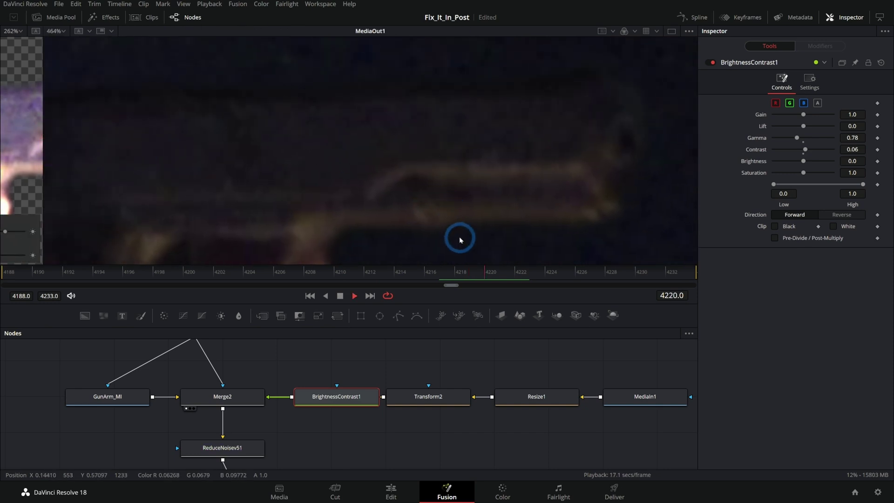
{"action": "scroll", "coordinate": [459, 237], "scroll_direction": "down", "scroll_amount": 3}
{"action": "key", "text": "ctrl+s"}
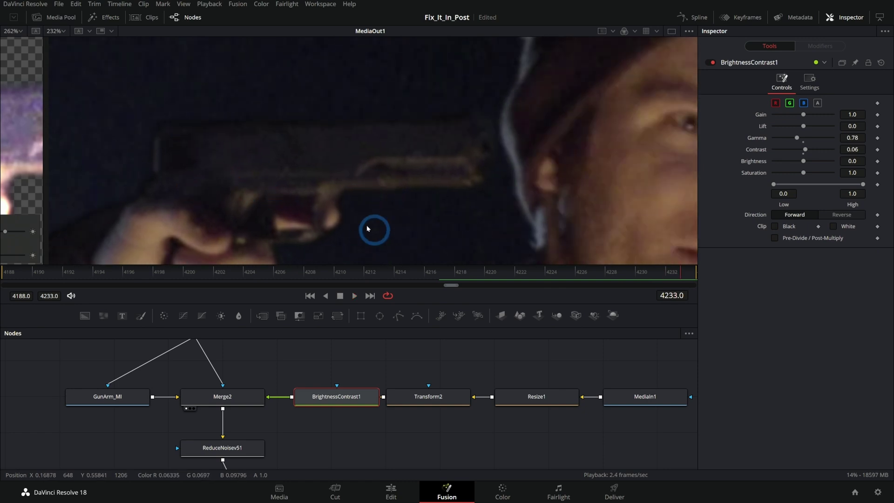
Examine the gun's edges and noise against the dark background in MediaOut1.
{"action": "left_click_drag", "start_coordinate": [326, 365], "coordinate": [418, 365]}
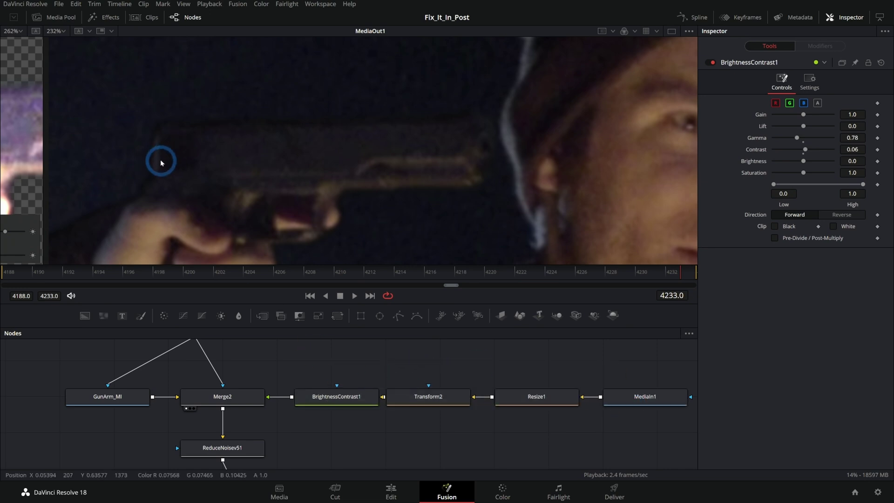
{"action": "scroll", "coordinate": [161, 162], "scroll_direction": "up", "scroll_amount": 3}
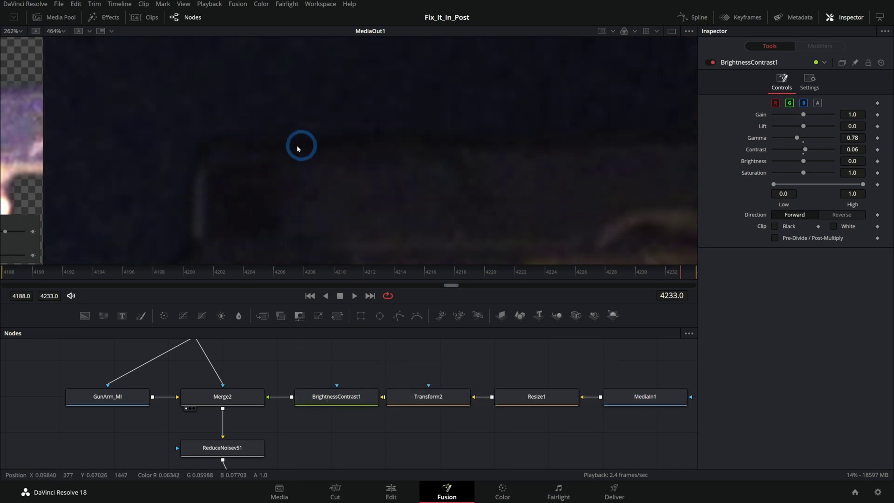
{"action": "scroll", "coordinate": [345, 335], "scroll_direction": "up", "scroll_amount": 2}
{"action": "scroll", "coordinate": [370, 184], "scroll_direction": "down", "scroll_amount": 3}
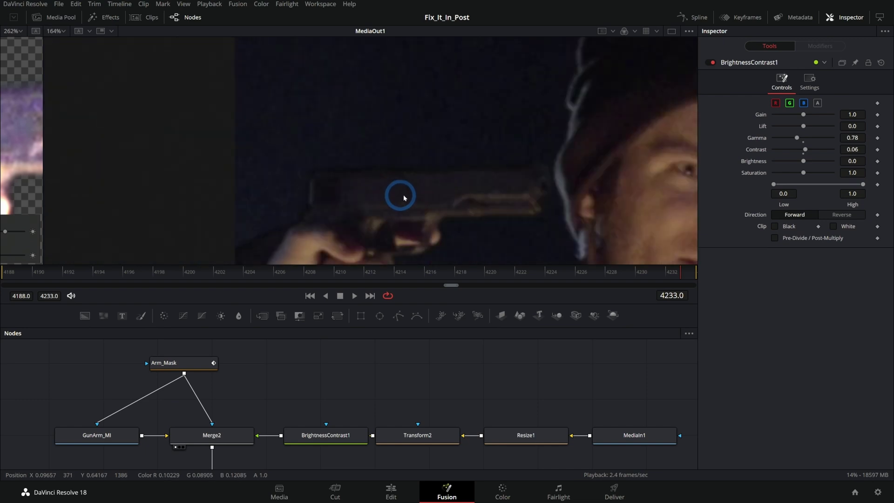
{"action": "left_click_drag", "start_coordinate": [468, 204], "coordinate": [371, 136]}
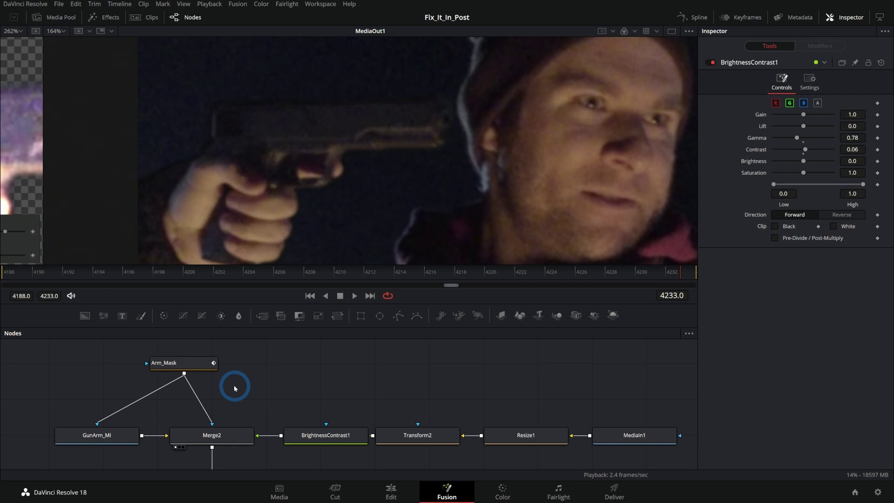
{"action": "left_click_drag", "start_coordinate": [274, 410], "coordinate": [283, 396]}
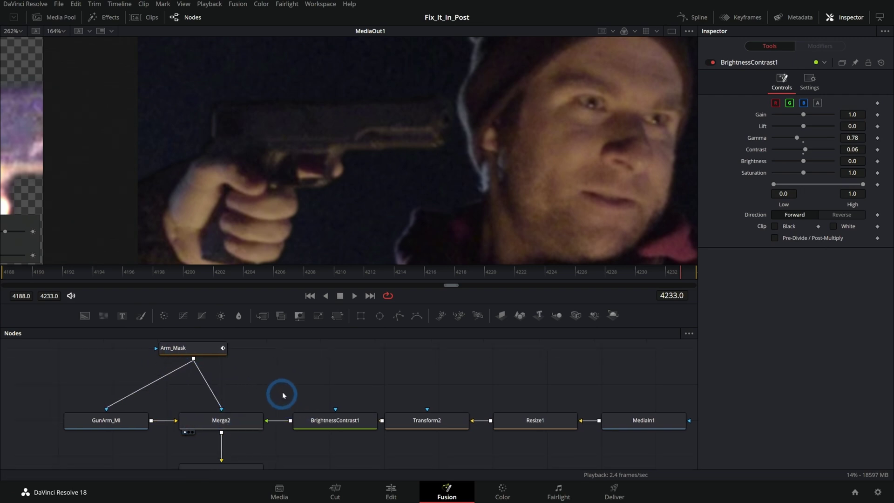
Delete Merge2, BrightnessContrast1, Transform2 and Resize1, and realign Arm_Mask and GunArm_MI above ReduceNoisev51.
{"action": "left_click_drag", "start_coordinate": [634, 389], "coordinate": [556, 349]}
{"action": "left_click_drag", "start_coordinate": [565, 385], "coordinate": [239, 434]}
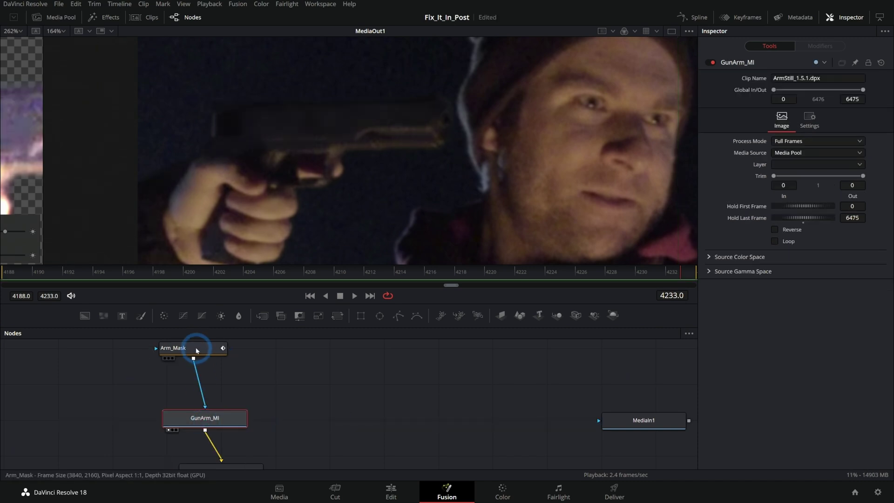
{"action": "left_click_drag", "start_coordinate": [196, 350], "coordinate": [240, 358]}
{"action": "left_click_drag", "start_coordinate": [224, 416], "coordinate": [249, 418]}
{"action": "left_click_drag", "start_coordinate": [337, 419], "coordinate": [360, 362]}
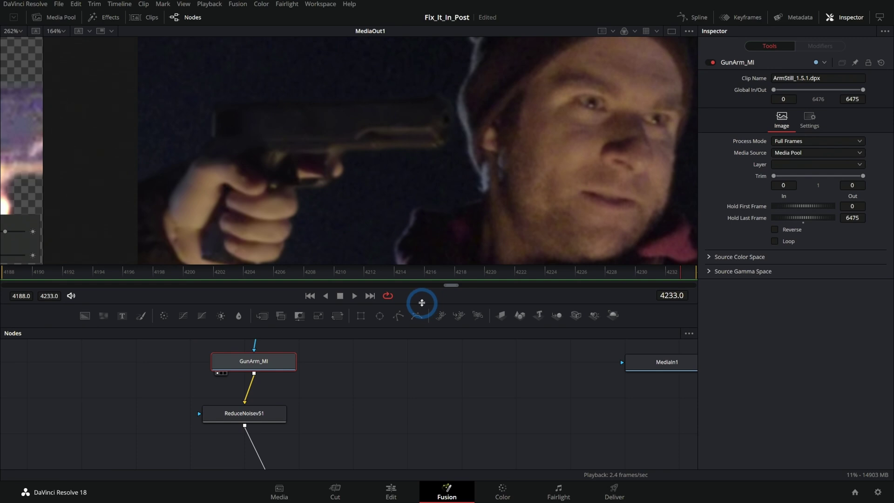
Add a Reduce Noise v5 node between Orig_MI and Merge1.
{"action": "left_click_drag", "start_coordinate": [422, 303], "coordinate": [422, 207]}
{"action": "scroll", "coordinate": [365, 365], "scroll_direction": "down", "scroll_amount": 2}
{"action": "left_click", "coordinate": [232, 398]}
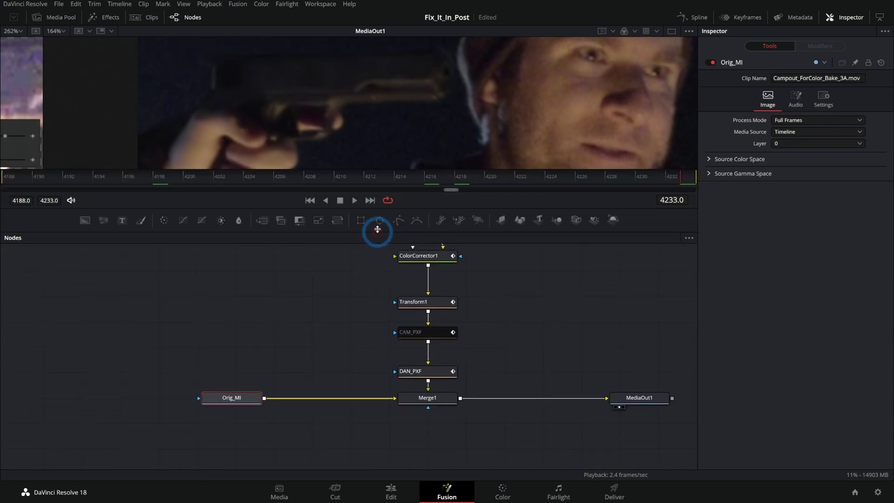
{"action": "mouse_move", "coordinate": [378, 229]}
{"action": "left_mouse_down"}
{"action": "mouse_move", "coordinate": [379, 300]}
{"action": "mouse_move", "coordinate": [378, 242]}
{"action": "left_mouse_up"}
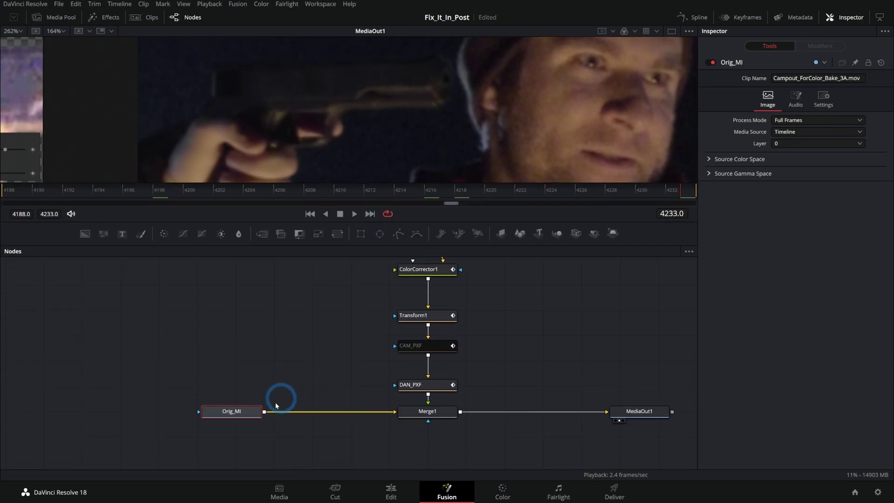
{"action": "key", "text": "shift+space"}
{"action": "type", "text": "red"}
{"action": "key", "text": "Return"}
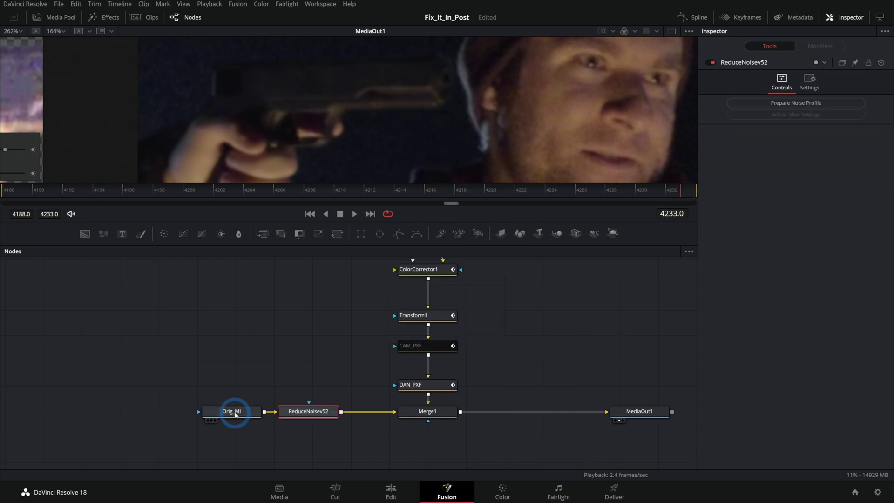
Build ReduceNoisev52's noise profile from a plain dark background patch beside the man's face and apply it.
{"action": "left_click", "coordinate": [777, 104]}
{"action": "left_click", "coordinate": [326, 214]}
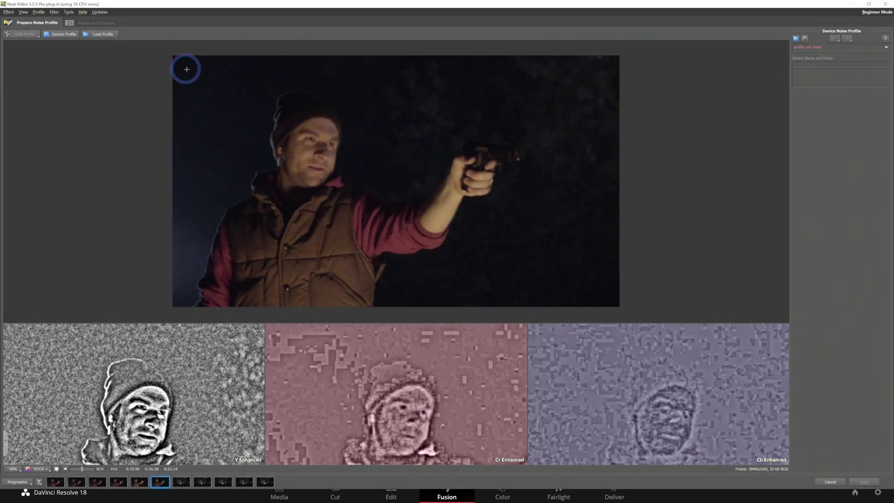
{"action": "left_click_drag", "start_coordinate": [184, 67], "coordinate": [246, 129]}
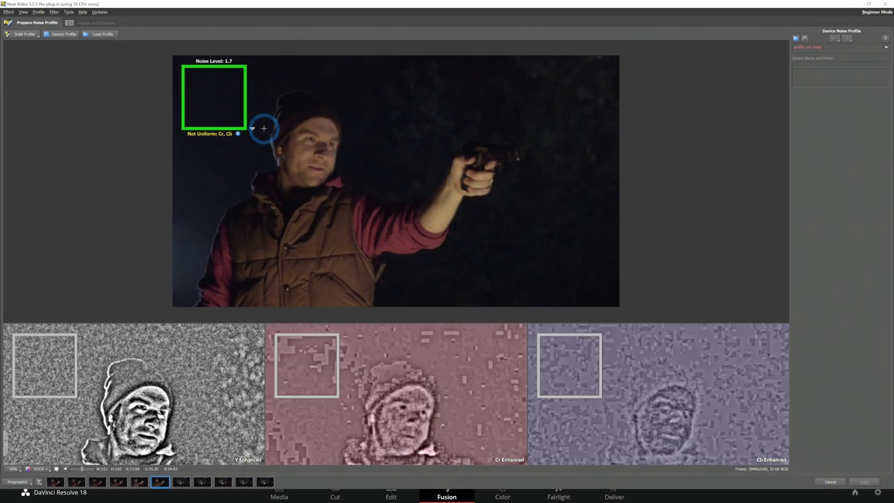
{"action": "left_click_drag", "start_coordinate": [176, 60], "coordinate": [237, 91]}
{"action": "left_click_drag", "start_coordinate": [218, 79], "coordinate": [269, 87]}
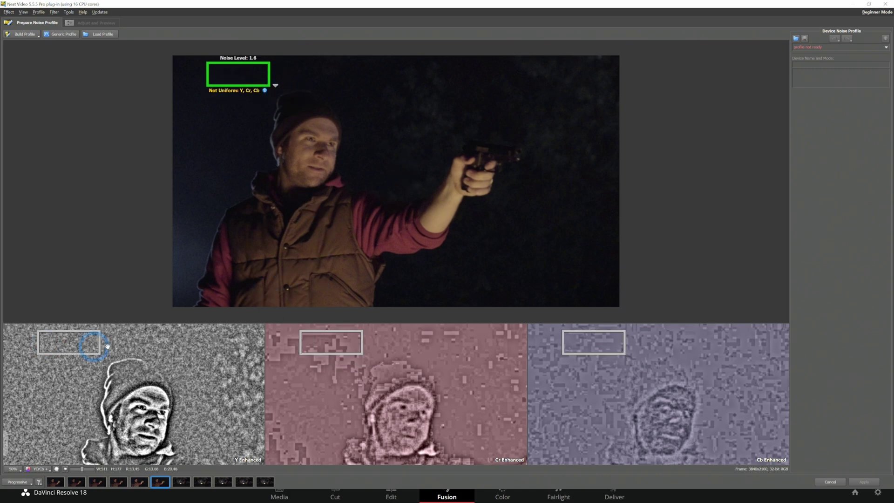
{"action": "left_click_drag", "start_coordinate": [264, 85], "coordinate": [234, 145]}
{"action": "left_click", "coordinate": [21, 35]}
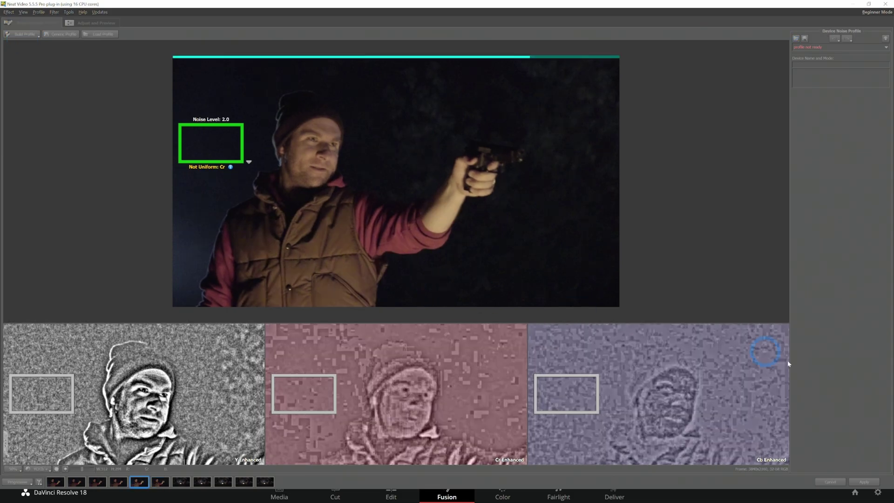
{"action": "left_click", "coordinate": [865, 482]}
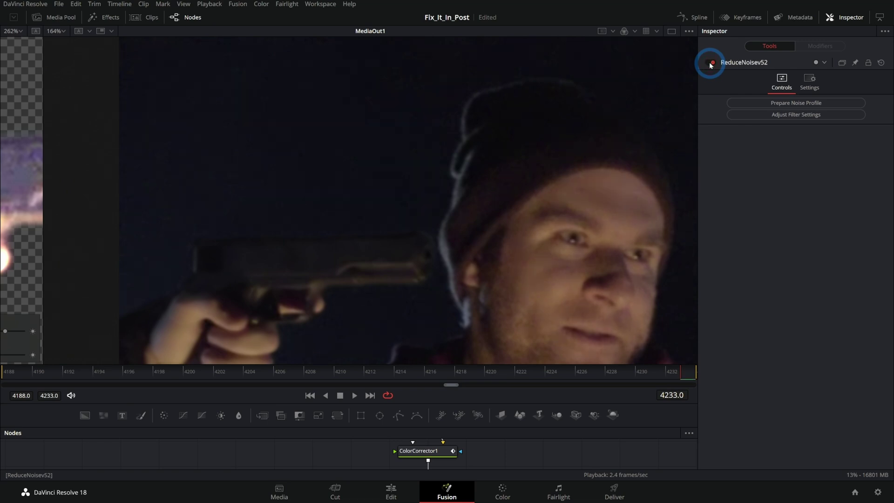
Compare the background noise with ReduceNoisev52 off and on, using Gain/Gamma in the MediaOut1 viewer.
{"action": "left_click", "coordinate": [689, 31]}
{"action": "left_click", "coordinate": [685, 111]}
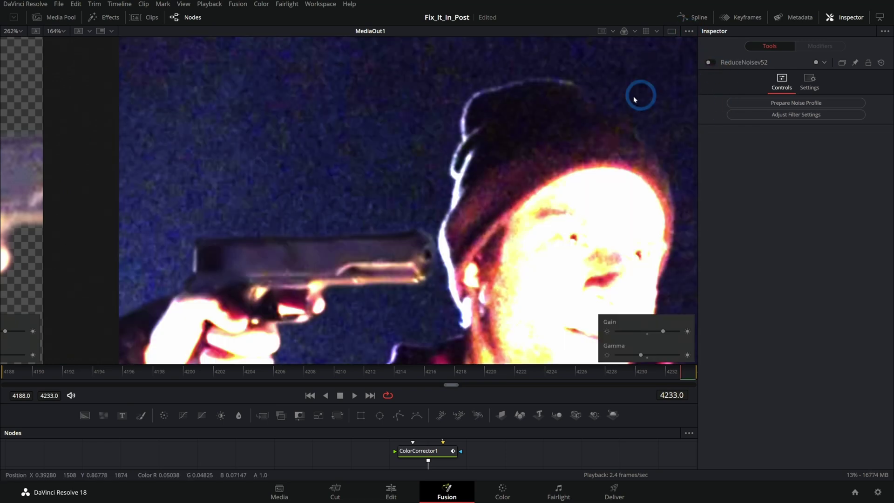
{"action": "scroll", "coordinate": [401, 138], "scroll_direction": "up", "scroll_amount": 3}
{"action": "left_click_drag", "start_coordinate": [401, 138], "coordinate": [551, 134]}
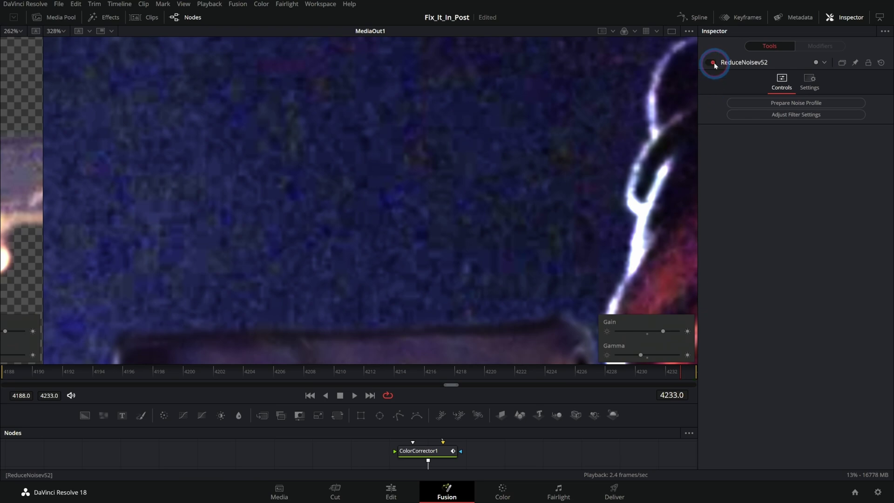
{"action": "scroll", "coordinate": [539, 184], "scroll_direction": "down", "scroll_amount": 3}
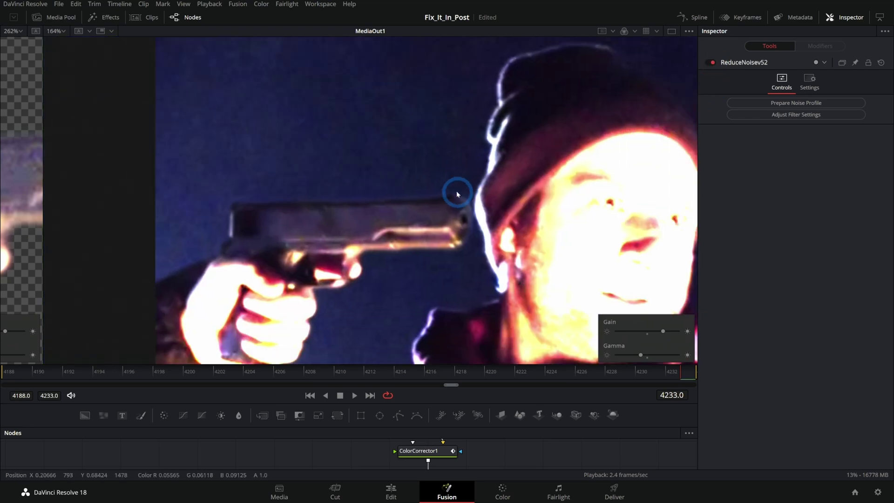
{"action": "scroll", "coordinate": [459, 209], "scroll_direction": "down", "scroll_amount": 3}
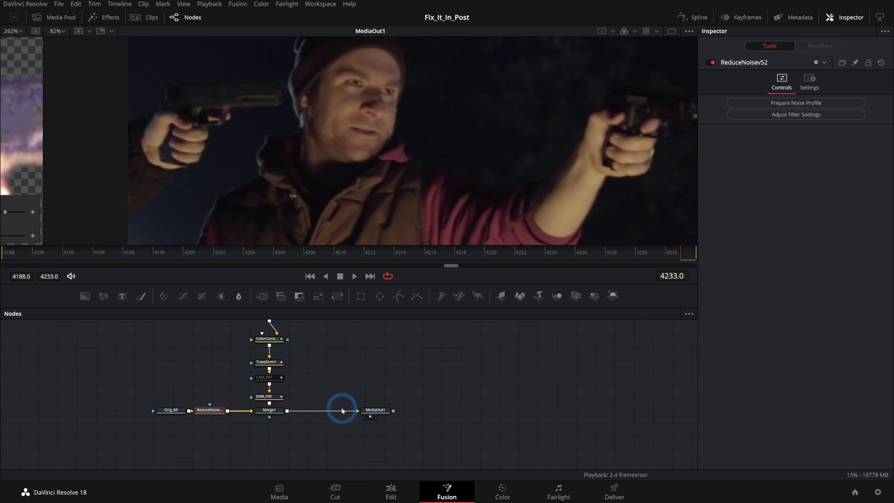
Move MediaIn1 near the end of the node tree and merge it over Merge1's output before MediaOut1.
{"action": "scroll", "coordinate": [391, 417], "scroll_direction": "up", "scroll_amount": 3}
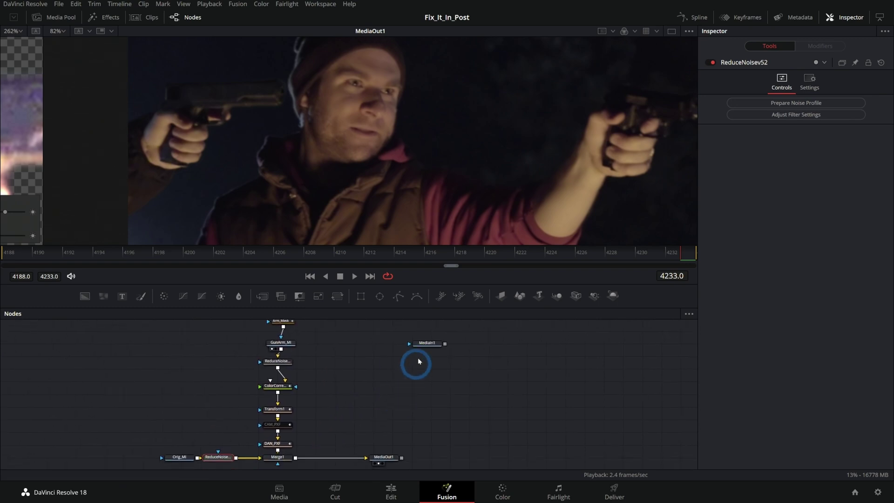
{"action": "left_click_drag", "start_coordinate": [426, 344], "coordinate": [382, 362]}
{"action": "left_click", "coordinate": [334, 428]}
{"action": "scroll", "coordinate": [351, 367], "scroll_direction": "up", "scroll_amount": 2}
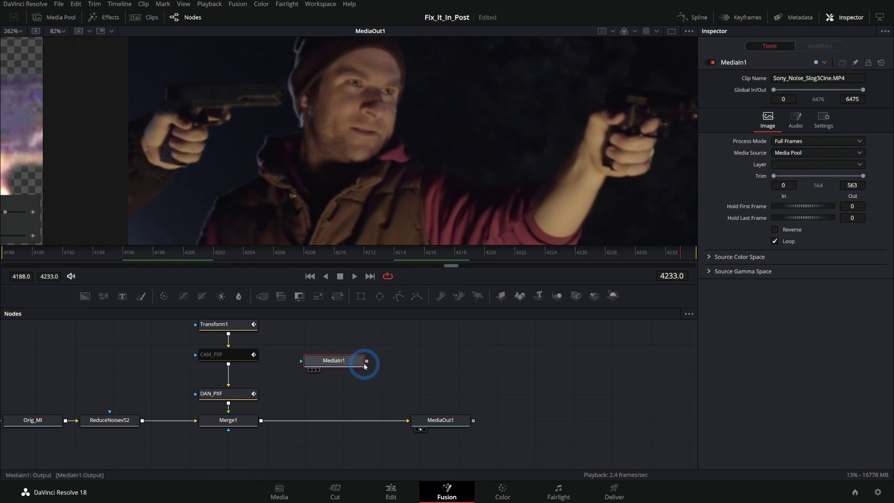
{"action": "left_click_drag", "start_coordinate": [367, 362], "coordinate": [302, 444]}
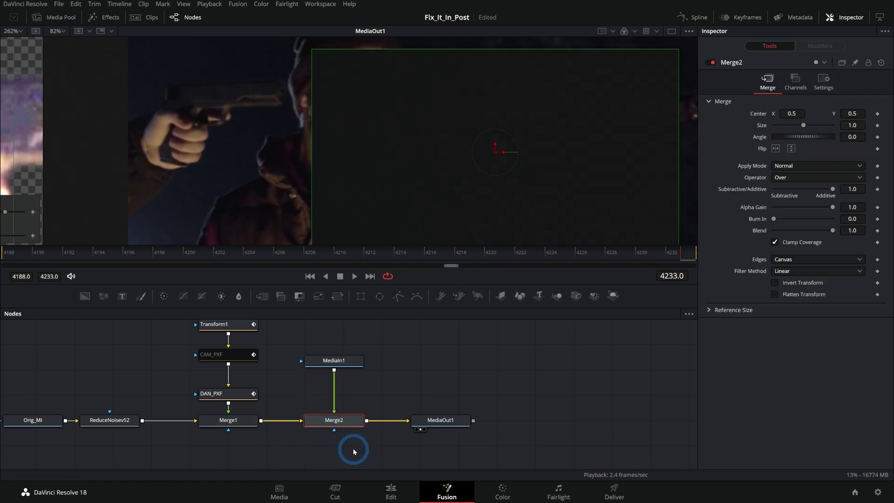
Add a Resize node after MediaIn1 and set Merge2's apply mode to Screen.
{"action": "left_click", "coordinate": [345, 363]}
{"action": "key", "text": "shift+space"}
{"action": "type", "text": "reducres"}
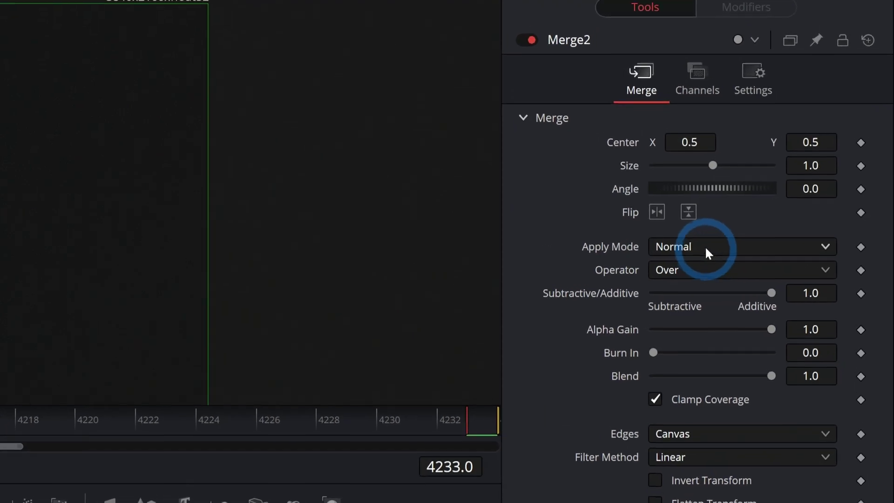
{"action": "left_click", "coordinate": [795, 168]}
{"action": "left_click", "coordinate": [799, 187]}
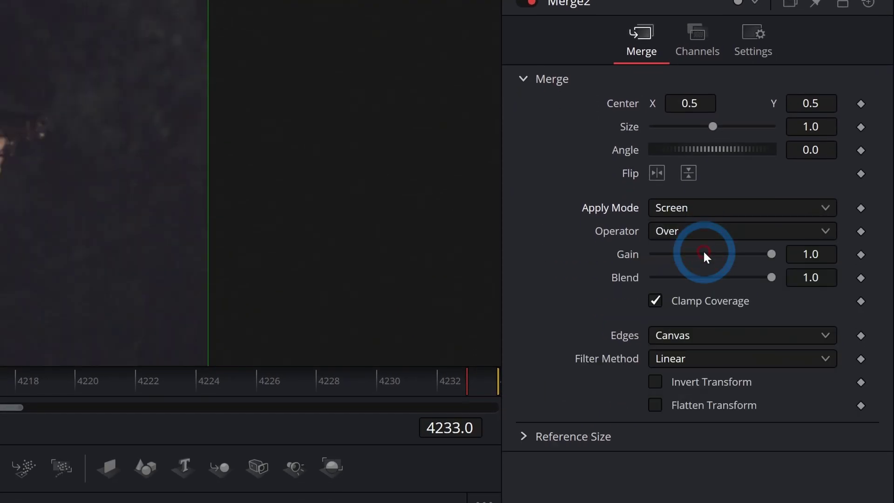
Add a BrightnessContrast node after Resize1 and clip both its black and white values.
{"action": "left_click", "coordinate": [333, 358]}
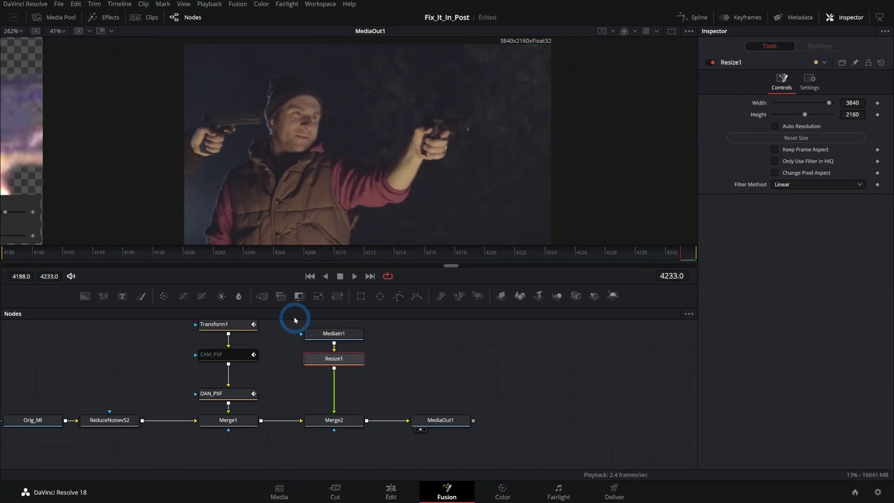
{"action": "left_click", "coordinate": [221, 296]}
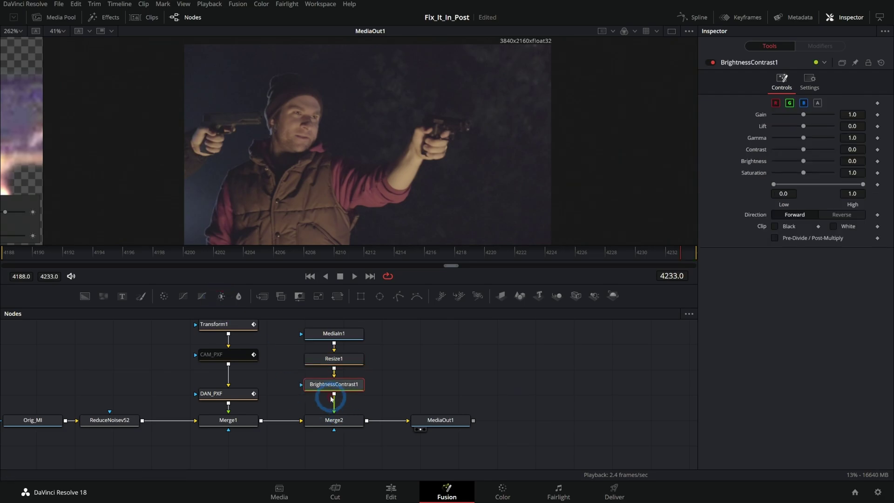
{"action": "left_click", "coordinate": [776, 227]}
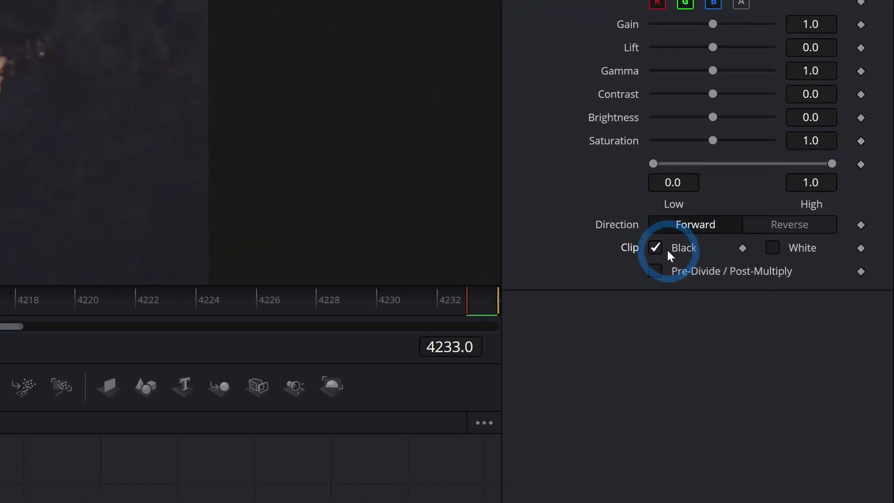
{"action": "left_click", "coordinate": [772, 248]}
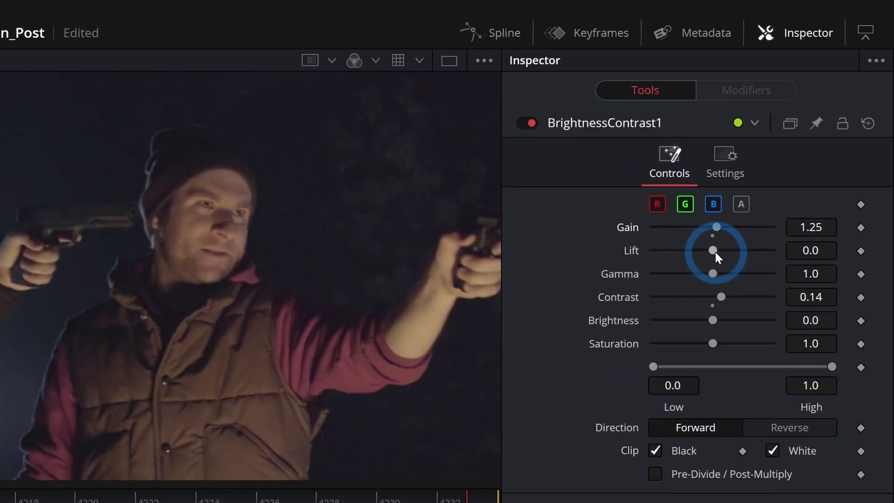
Adjust BrightnessContrast1 to Gain 1.25, Contrast 0.14 and Lift -0.048 to isolate the noise.
{"action": "left_click_drag", "start_coordinate": [713, 196], "coordinate": [709, 195]}
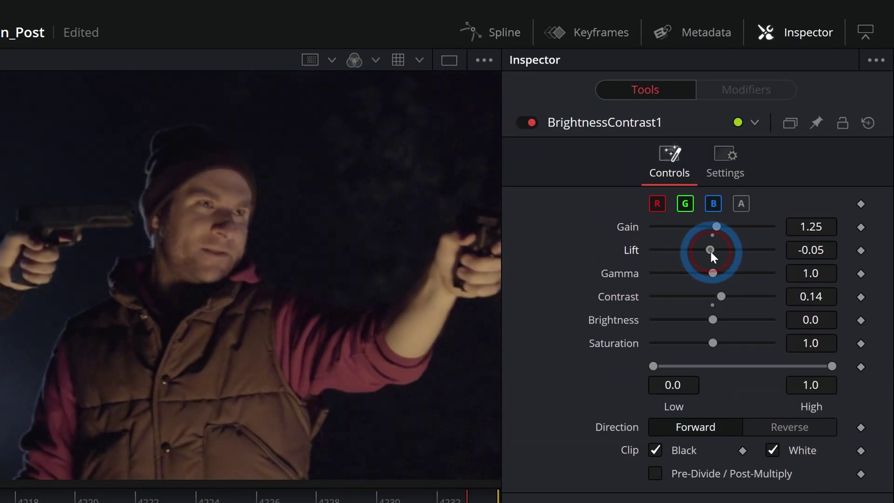
{"action": "scroll", "coordinate": [448, 252], "scroll_direction": "up", "scroll_amount": 2}
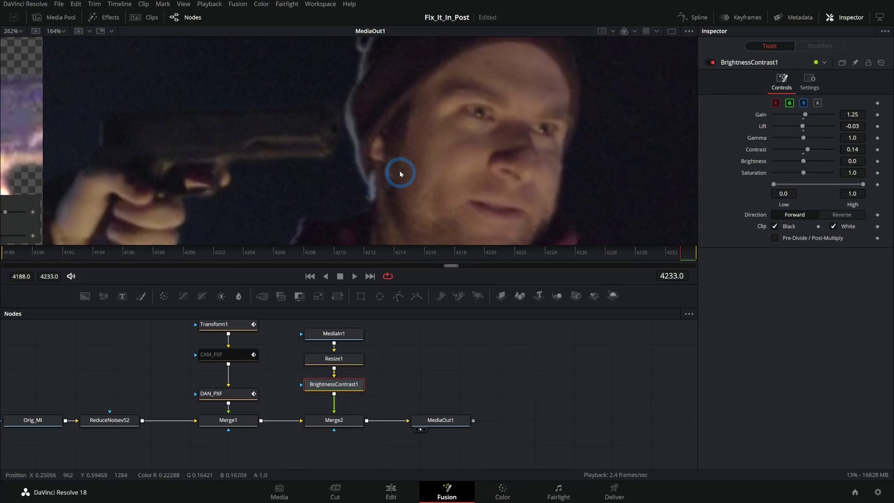
{"action": "left_click", "coordinate": [352, 420]}
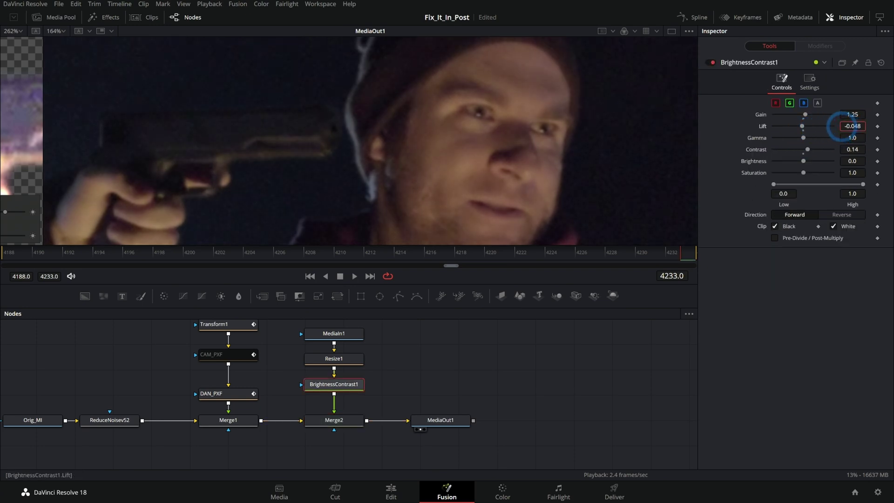
Compare the image with Merge2's noise overlay off and on, and play back the composite close up.
{"action": "left_click", "coordinate": [709, 62]}
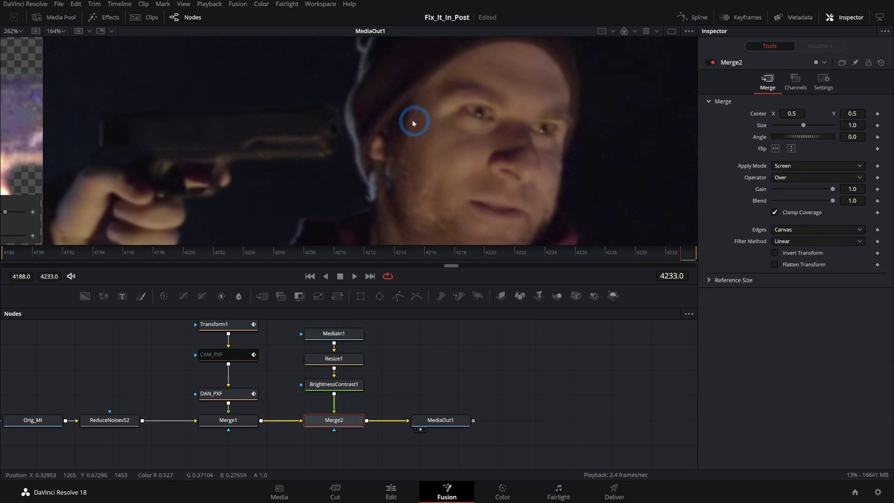
{"action": "scroll", "coordinate": [401, 122], "scroll_direction": "up", "scroll_amount": 4}
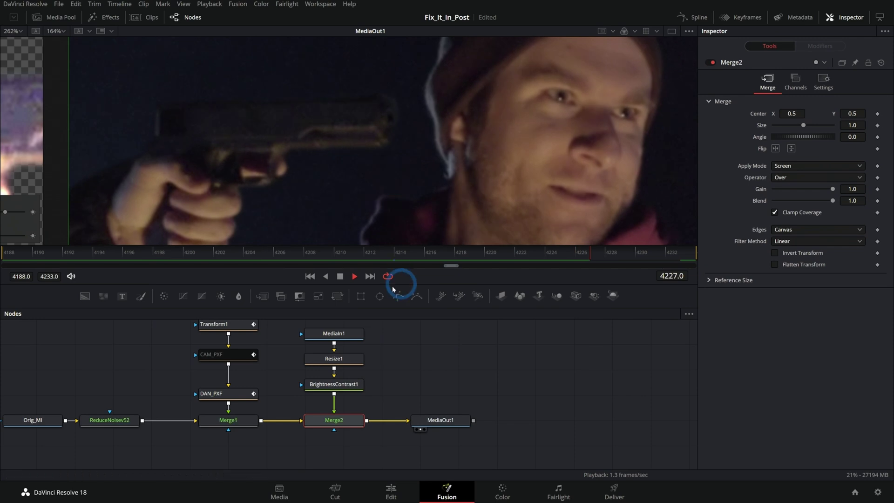
{"action": "left_click", "coordinate": [347, 279]}
{"action": "left_click", "coordinate": [394, 233]}
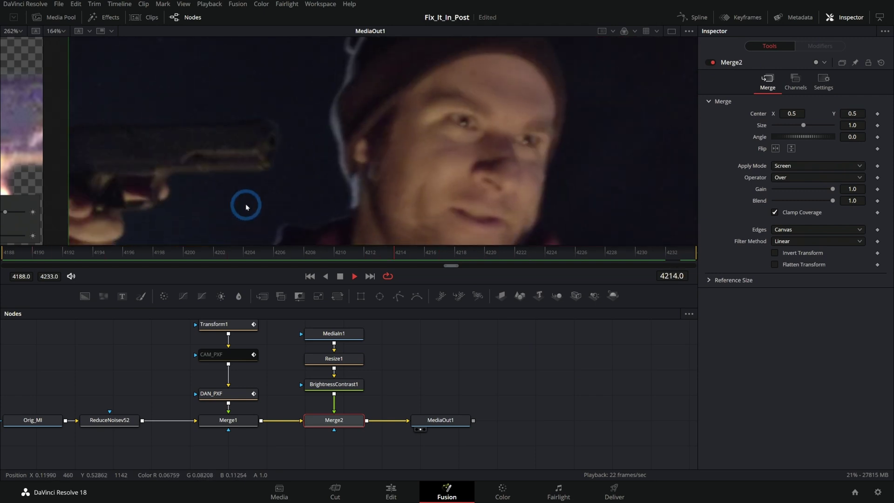
Check the overlaid noise in the dark background during playback with the MediaOut1 viewer's Gain/Gamma enabled, stop playback, and disable Gain/Gamma.
{"action": "left_click", "coordinate": [689, 31]}
{"action": "left_click", "coordinate": [675, 114]}
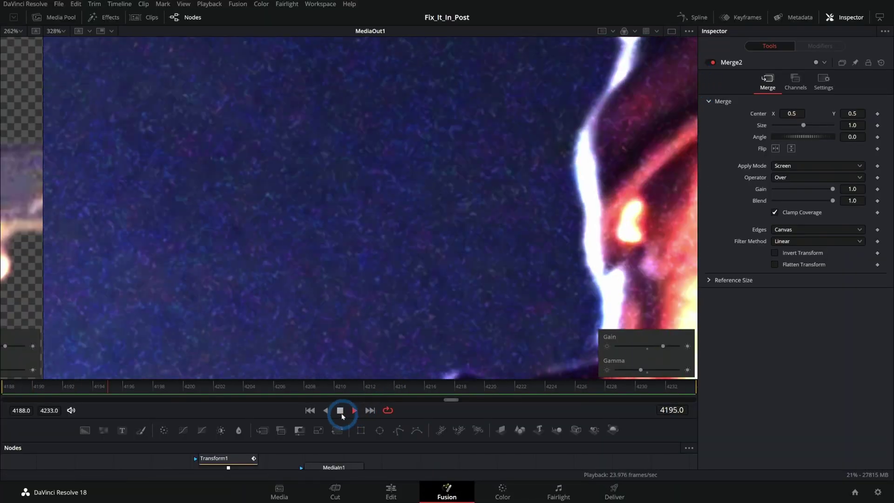
{"action": "left_click", "coordinate": [340, 411]}
{"action": "scroll", "coordinate": [362, 271], "scroll_direction": "down", "scroll_amount": 5}
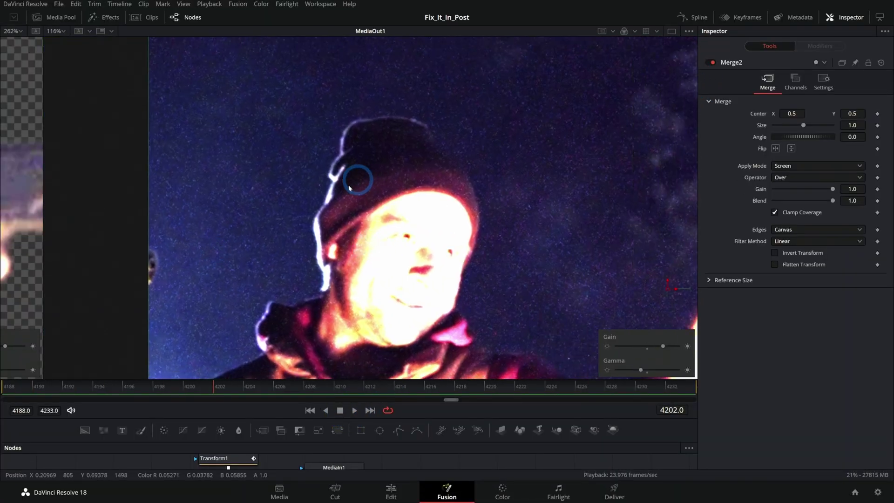
{"action": "left_click_drag", "start_coordinate": [442, 240], "coordinate": [355, 222]}
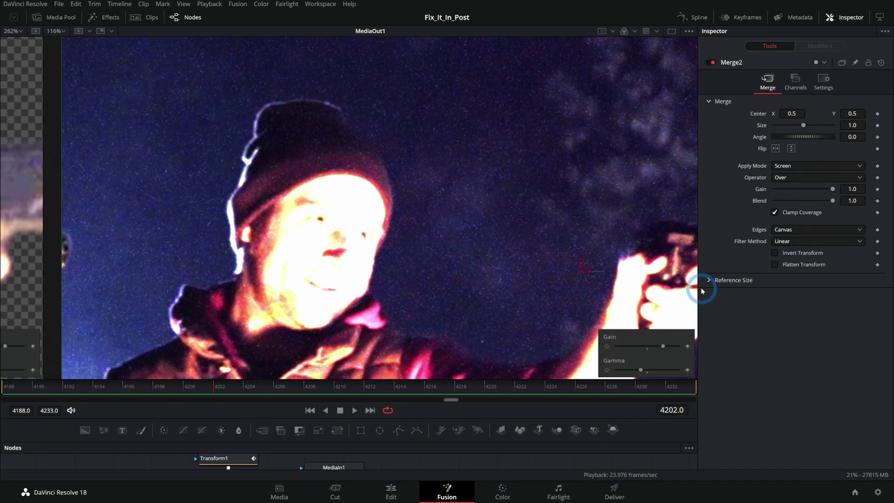
{"action": "left_click", "coordinate": [689, 31]}
{"action": "left_click", "coordinate": [654, 113]}
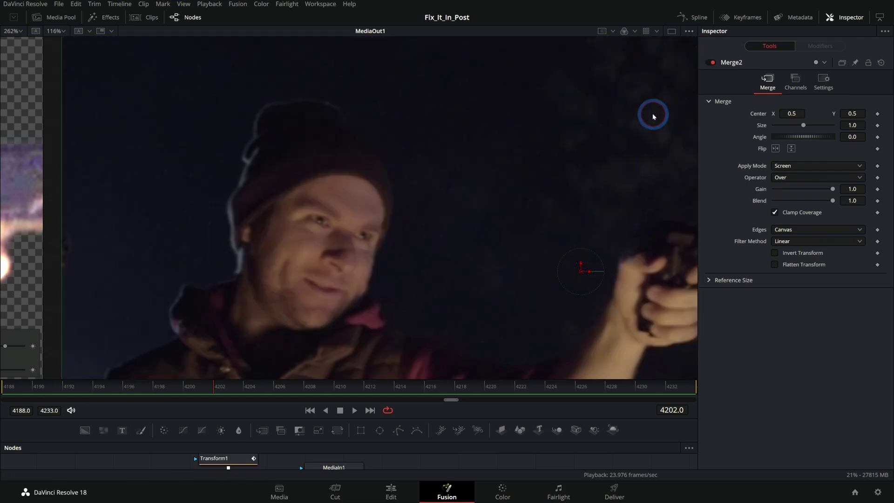
Examine the noise in the bright skin areas of the man's face at frame 4218.
{"action": "left_click_drag", "start_coordinate": [460, 260], "coordinate": [536, 193]}
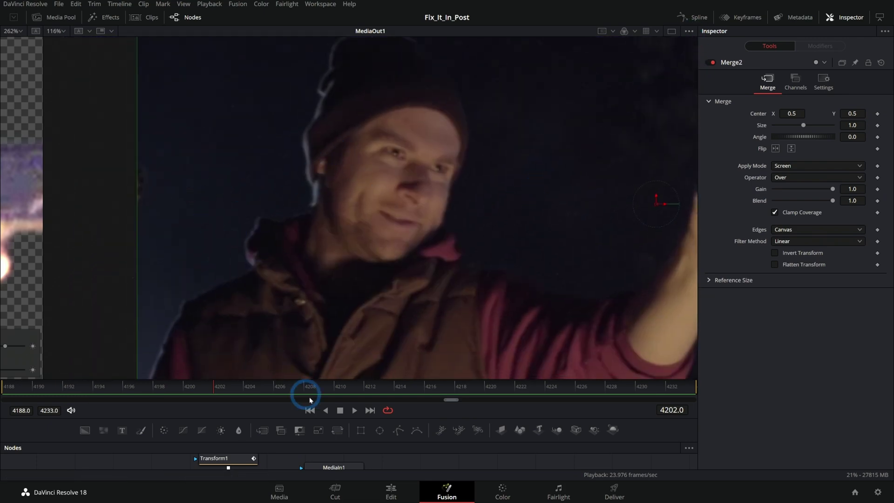
{"action": "left_click_drag", "start_coordinate": [343, 392], "coordinate": [463, 385]}
{"action": "scroll", "coordinate": [431, 164], "scroll_direction": "up", "scroll_amount": 8}
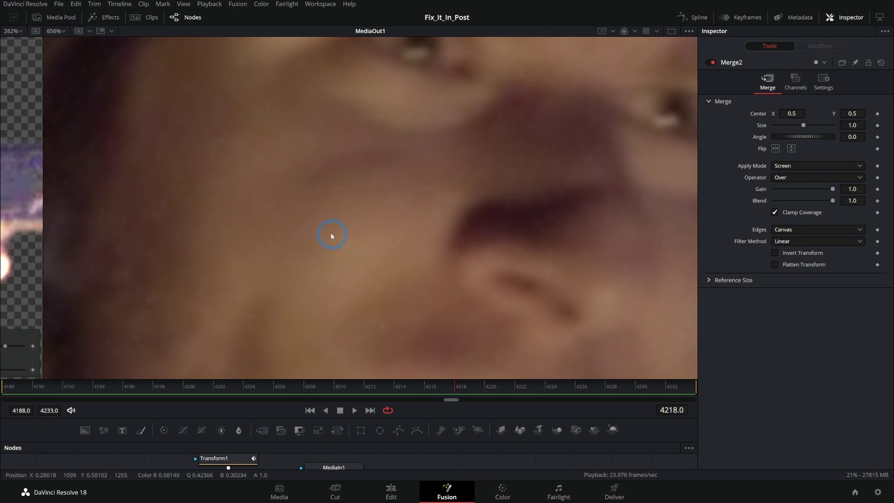
{"action": "left_click_drag", "start_coordinate": [132, 168], "coordinate": [256, 237]}
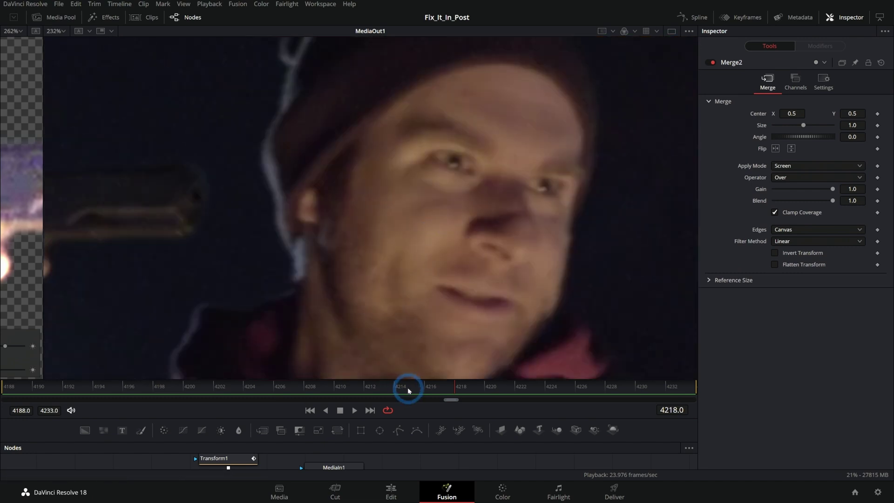
Move MediaOut1 farther from Merge2 and branch a LumaKeyer node off Merge1's output.
{"action": "left_click_drag", "start_coordinate": [403, 442], "coordinate": [390, 191]}
{"action": "left_click_drag", "start_coordinate": [427, 266], "coordinate": [431, 311]}
{"action": "left_click_drag", "start_coordinate": [434, 349], "coordinate": [524, 350]}
{"action": "left_click_drag", "start_coordinate": [290, 256], "coordinate": [263, 274]}
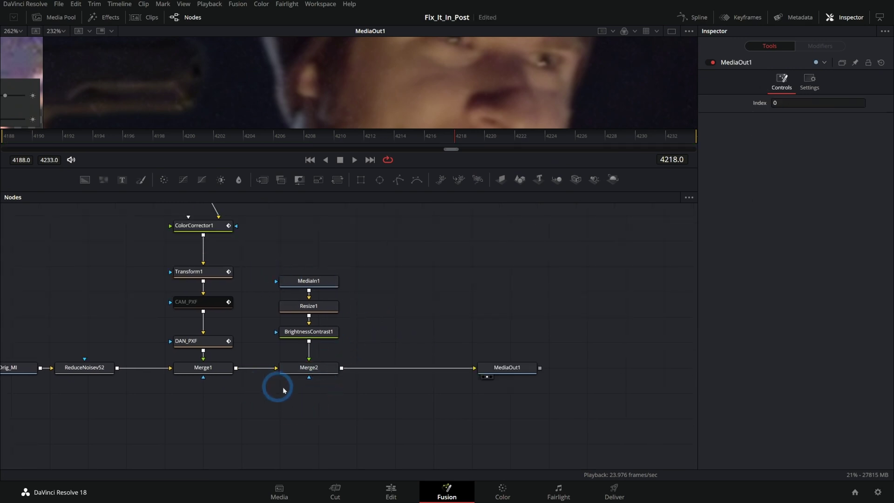
{"action": "left_click_drag", "start_coordinate": [236, 368], "coordinate": [303, 417]}
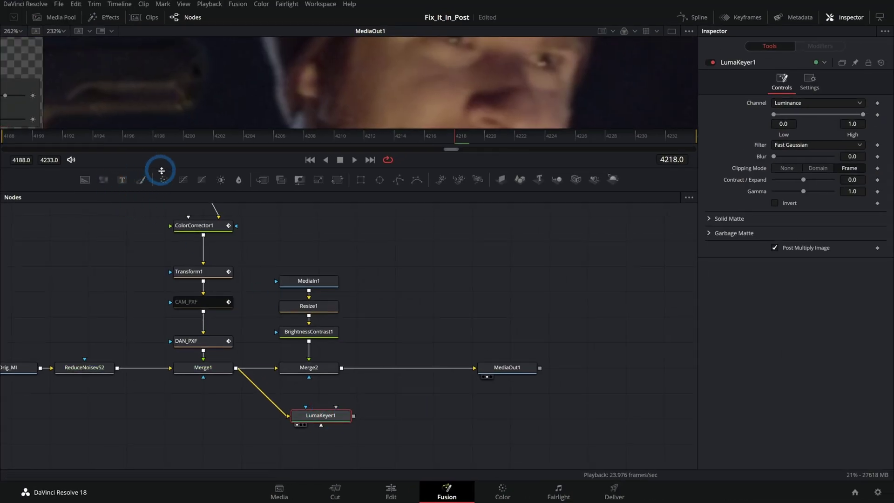
Invert LumaKeyer1, show its alpha channel in the viewer and set its luminance High to 0.417.
{"action": "left_click_drag", "start_coordinate": [178, 169], "coordinate": [218, 345]}
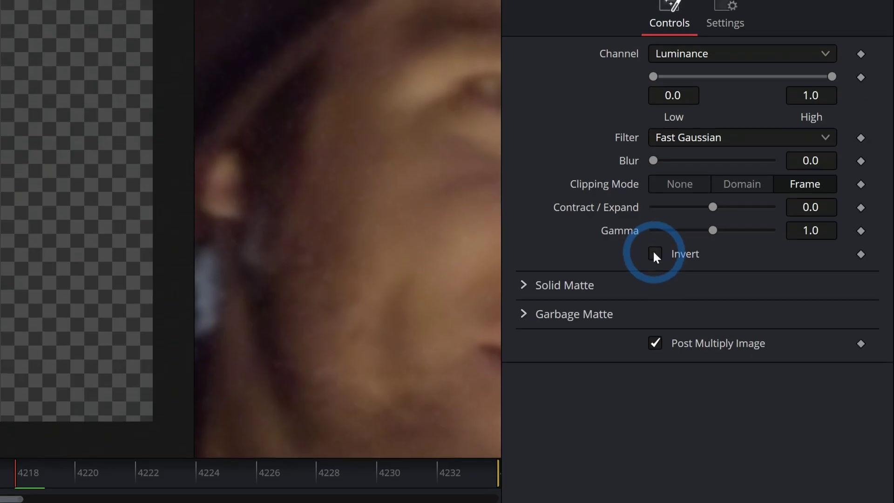
{"action": "left_click", "coordinate": [775, 203]}
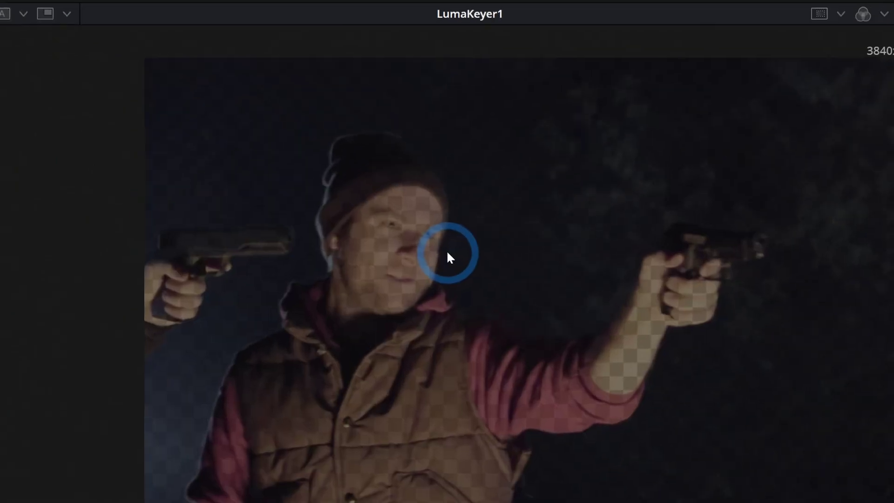
{"action": "key", "text": "a"}
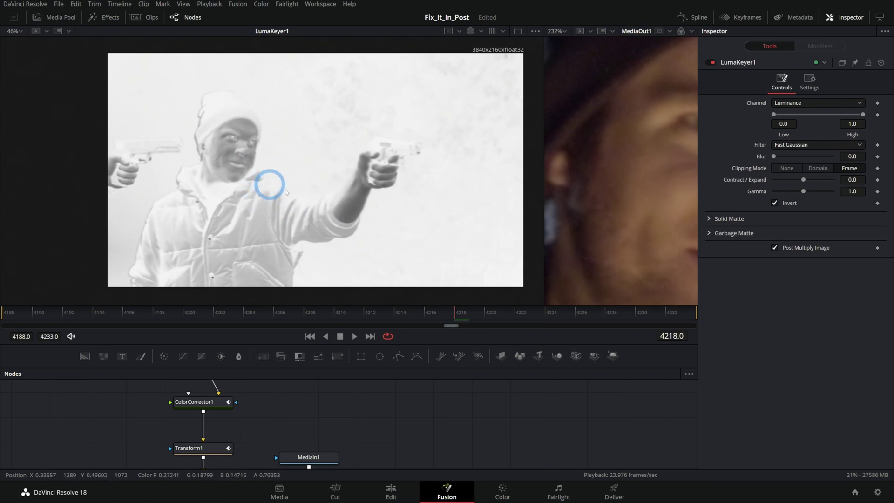
{"action": "left_click_drag", "start_coordinate": [775, 115], "coordinate": [768, 117]}
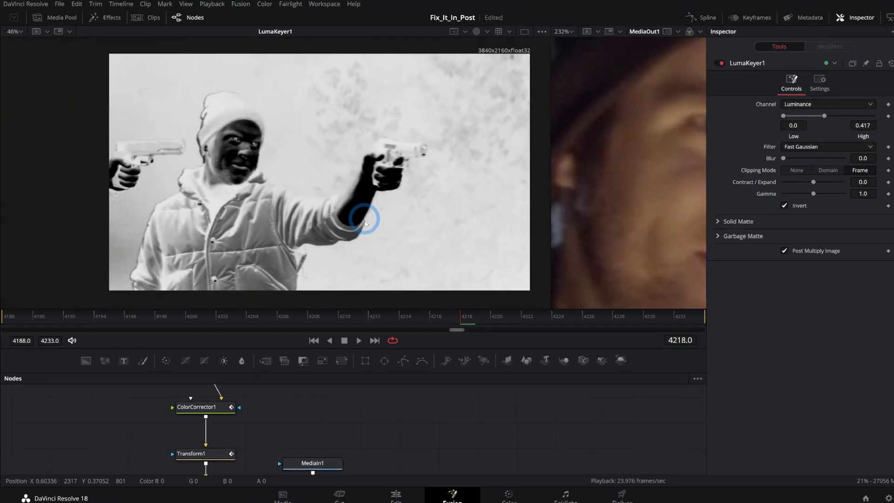
Connect LumaKeyer1's output to Merge2's effect mask and select Merge2.
{"action": "left_click_drag", "start_coordinate": [440, 349], "coordinate": [432, 252]}
{"action": "left_click_drag", "start_coordinate": [455, 371], "coordinate": [454, 280]}
{"action": "left_click_drag", "start_coordinate": [346, 401], "coordinate": [307, 370]}
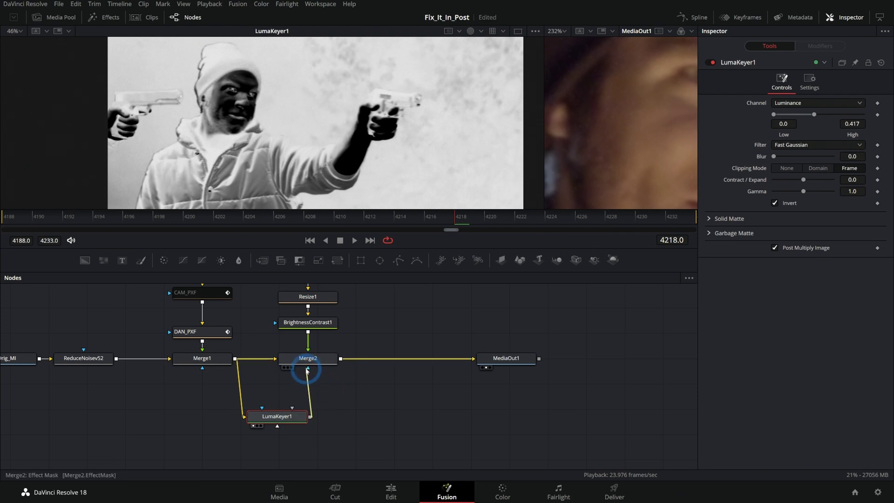
{"action": "left_click", "coordinate": [325, 363]}
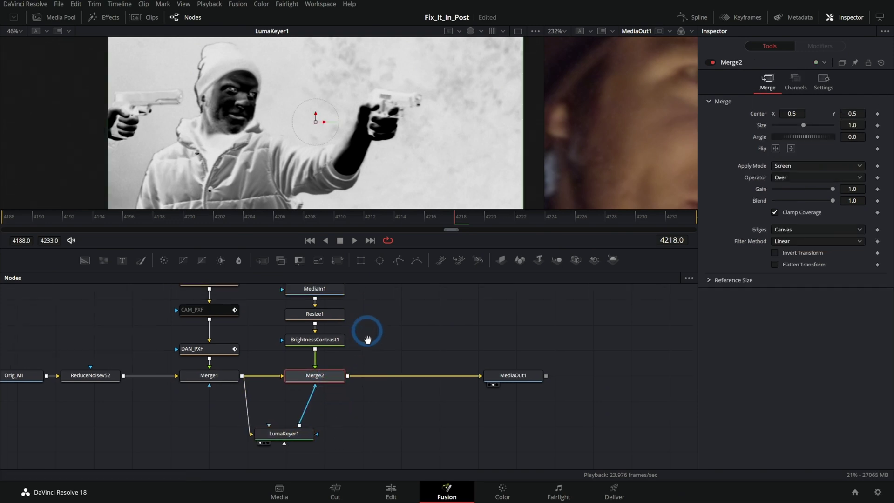
Examine the masked noise on the man's face and on his outstretched forearm and sleeve.
{"action": "scroll", "coordinate": [349, 333], "scroll_direction": "up", "scroll_amount": 4}
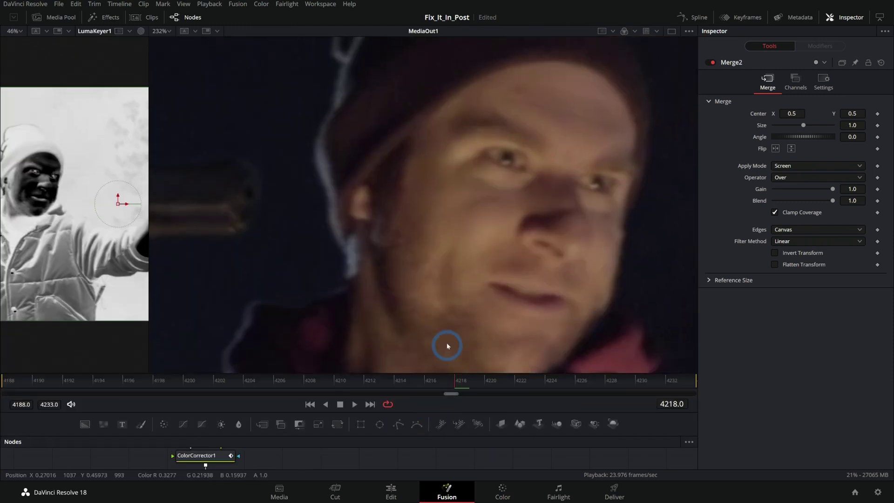
{"action": "scroll", "coordinate": [446, 276], "scroll_direction": "down", "scroll_amount": 3}
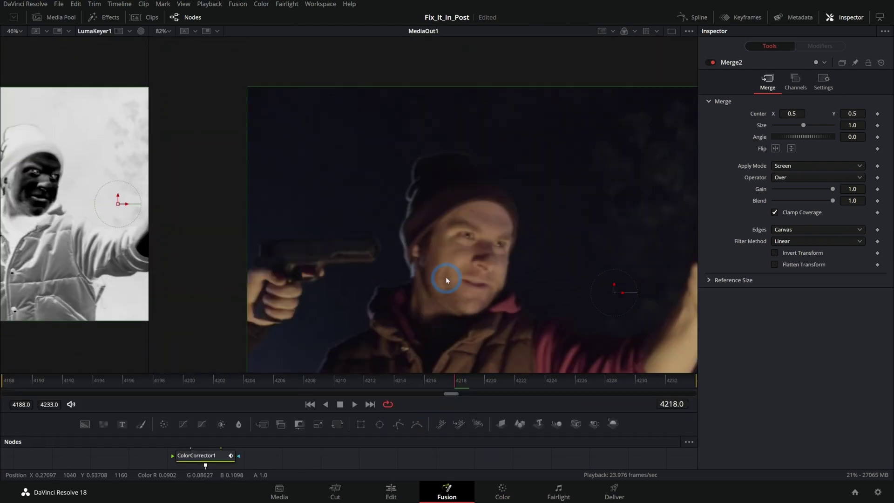
{"action": "left_click_drag", "start_coordinate": [556, 332], "coordinate": [407, 242]}
{"action": "scroll", "coordinate": [407, 240], "scroll_direction": "up", "scroll_amount": 5}
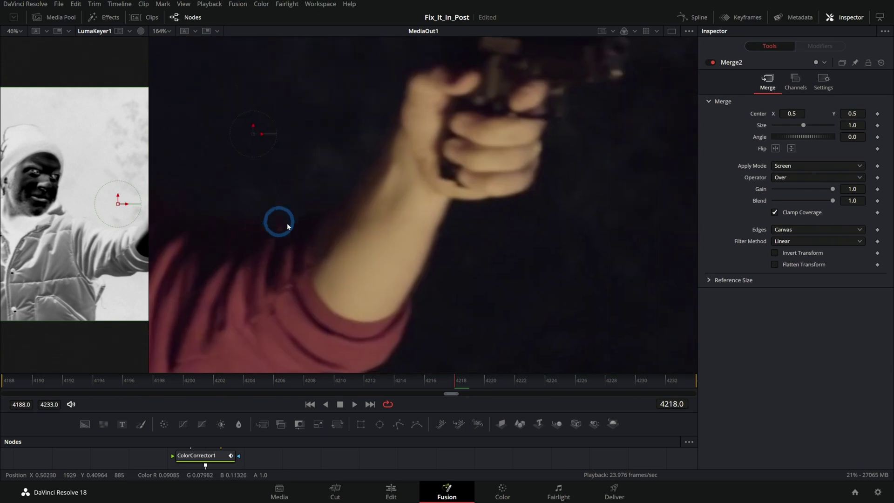
{"action": "left_click_drag", "start_coordinate": [362, 235], "coordinate": [398, 223]}
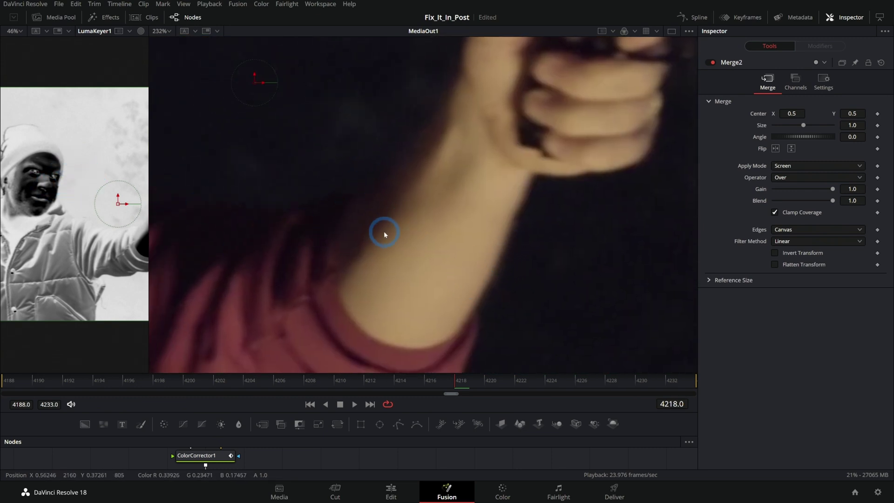
{"action": "left_click_drag", "start_coordinate": [416, 257], "coordinate": [453, 261]}
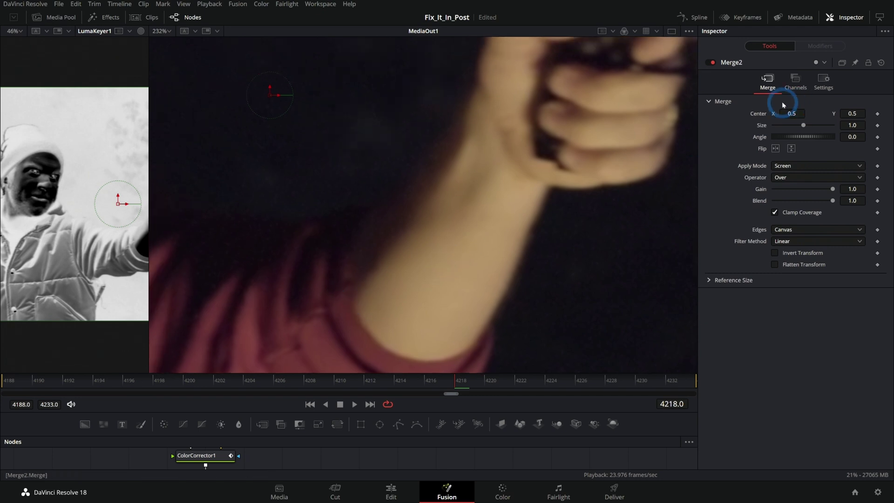
Enable Gain/Gamma in the MediaOut1 viewer and compare the forearm area with Merge2 off and on.
{"action": "scroll", "coordinate": [467, 182], "scroll_direction": "up", "scroll_amount": 2}
{"action": "left_click", "coordinate": [689, 31]}
{"action": "left_click", "coordinate": [750, 77]}
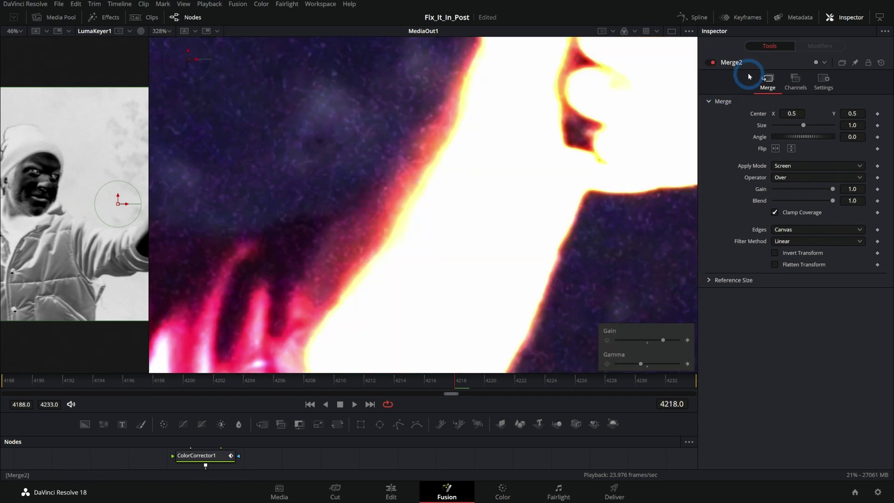
{"action": "left_click", "coordinate": [716, 65]}
{"action": "left_click", "coordinate": [716, 65]}
{"action": "left_click", "coordinate": [716, 65]}
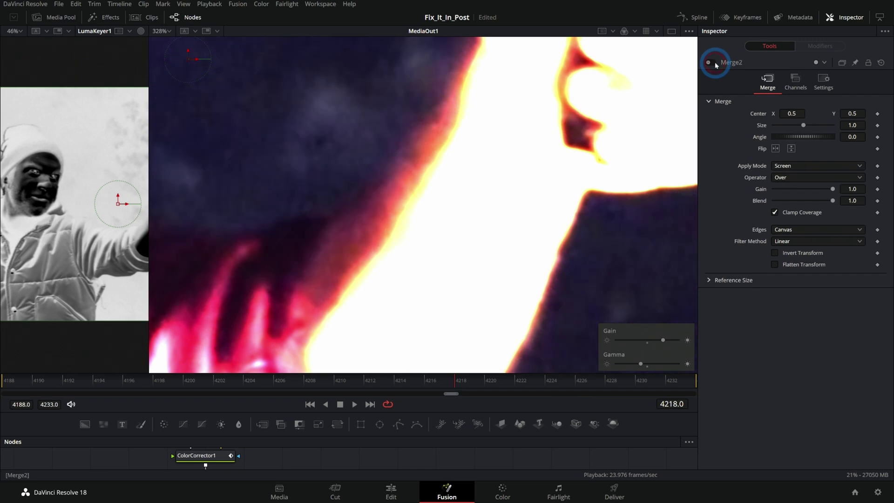
{"action": "left_click", "coordinate": [716, 65]}
{"action": "left_click", "coordinate": [716, 65]}
{"action": "left_click", "coordinate": [716, 65]}
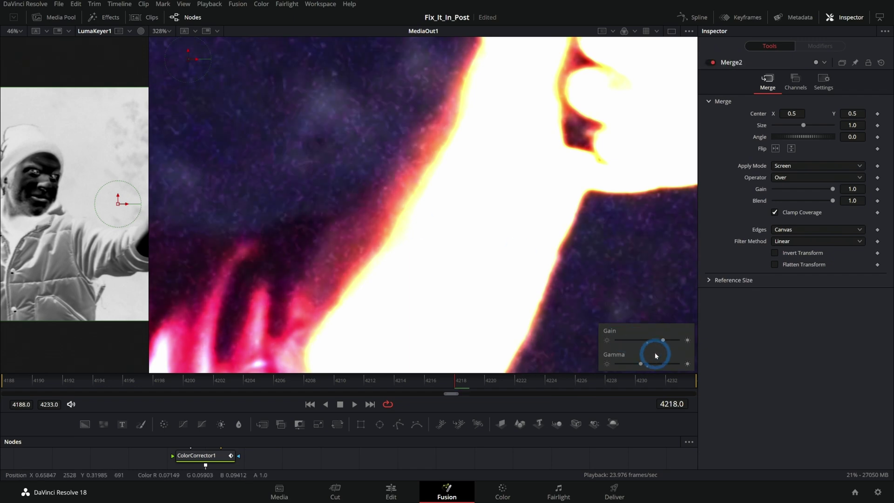
Lower the viewer Gain, raise its Gamma, and compare Merge2 off and on around the forearm and red sleeve.
{"action": "left_click", "coordinate": [653, 340]}
{"action": "left_click_drag", "start_coordinate": [652, 344], "coordinate": [654, 365]}
{"action": "left_click", "coordinate": [653, 365]}
{"action": "left_click", "coordinate": [649, 342]}
{"action": "left_click", "coordinate": [712, 64]}
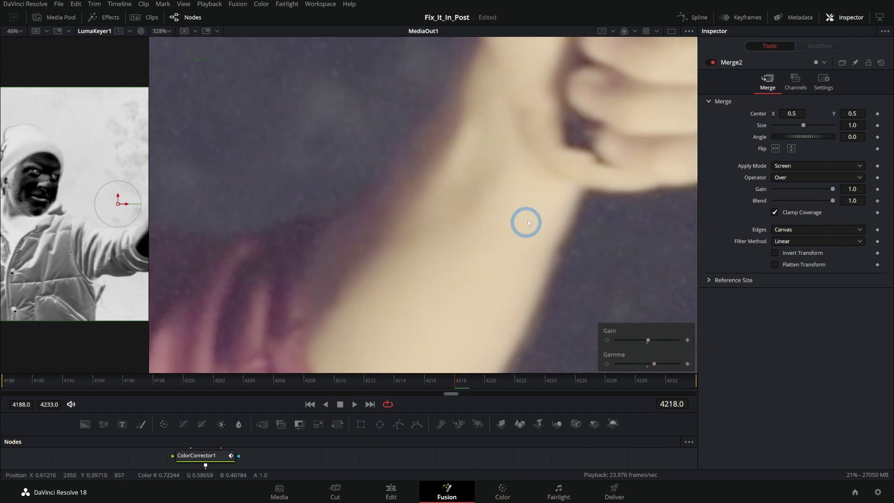
{"action": "left_click", "coordinate": [713, 63]}
{"action": "left_click_drag", "start_coordinate": [282, 319], "coordinate": [500, 156]}
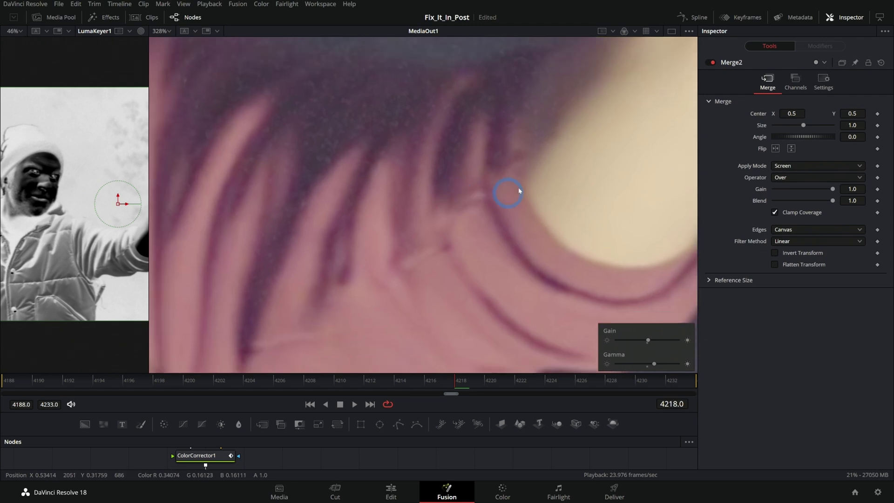
Examine the sleeve's noise, turn off the MediaOut1 viewer's Gain/Gamma, and inspect the still gun arm against the man's face.
{"action": "left_click_drag", "start_coordinate": [405, 144], "coordinate": [577, 155]}
{"action": "left_click_drag", "start_coordinate": [356, 158], "coordinate": [534, 177]}
{"action": "left_click", "coordinate": [709, 64]}
{"action": "scroll", "coordinate": [548, 144], "scroll_direction": "down", "scroll_amount": 6}
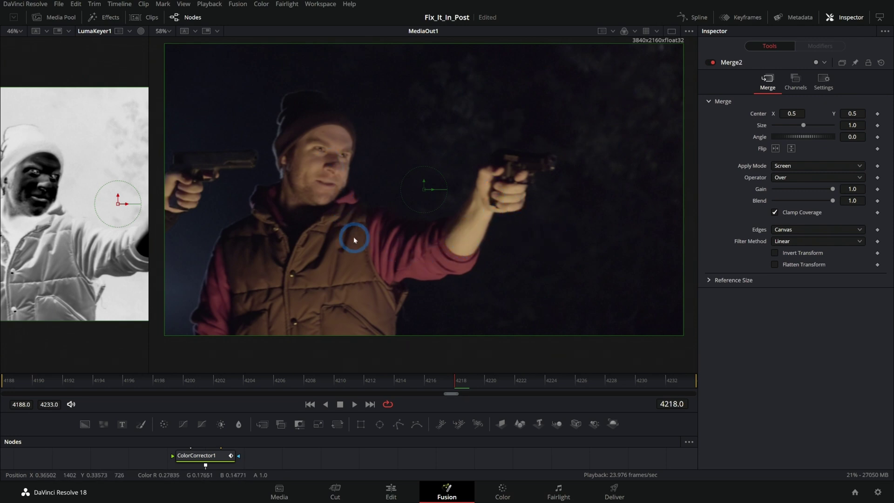
{"action": "scroll", "coordinate": [413, 246], "scroll_direction": "up", "scroll_amount": 2}
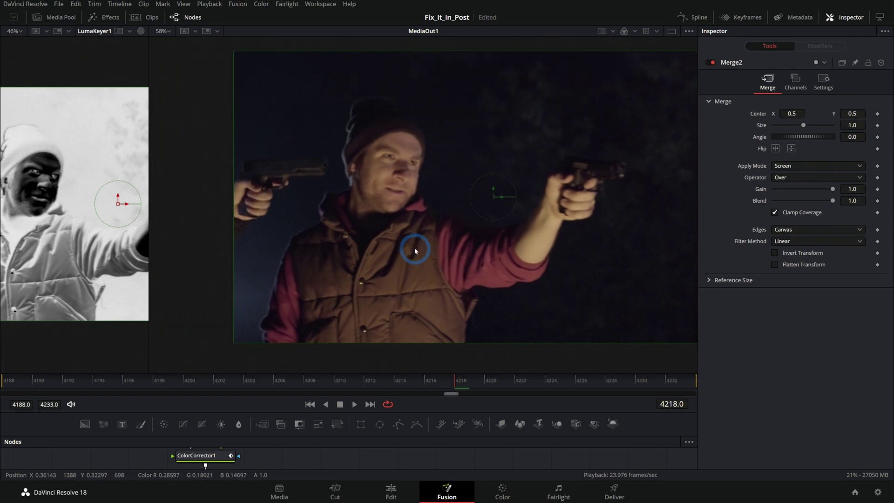
{"action": "scroll", "coordinate": [294, 191], "scroll_direction": "up", "scroll_amount": 3}
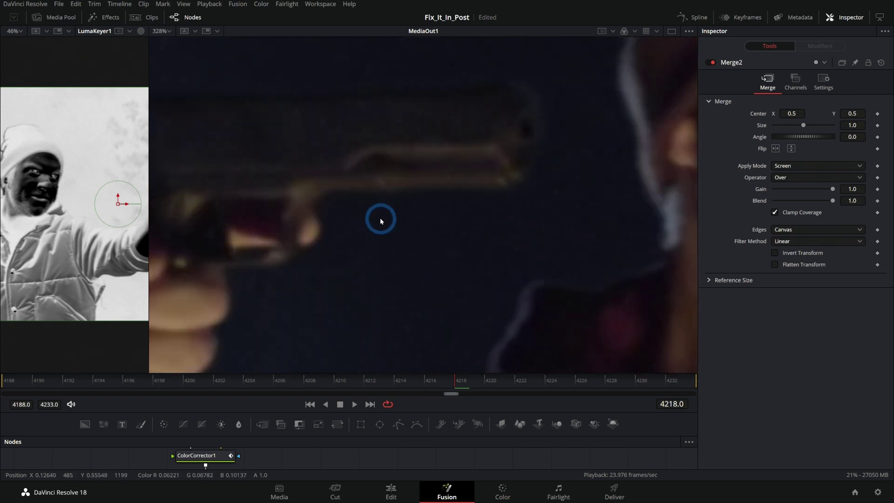
{"action": "scroll", "coordinate": [530, 199], "scroll_direction": "down", "scroll_amount": 3}
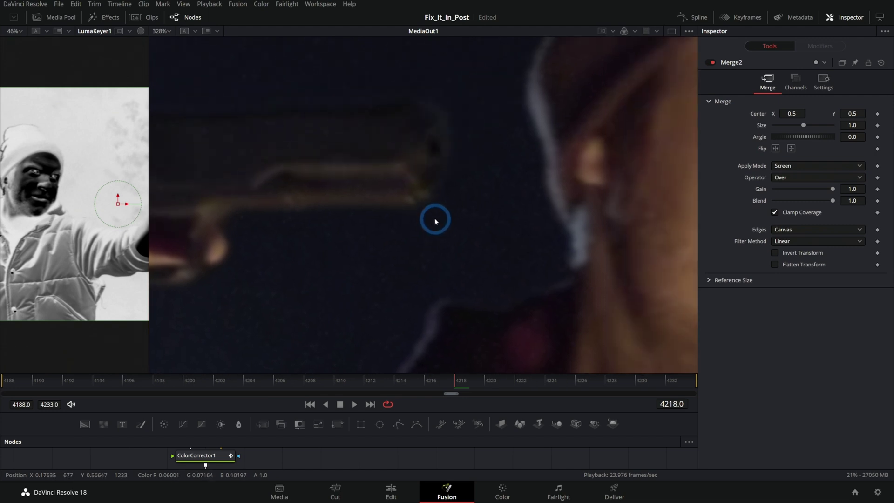
{"action": "scroll", "coordinate": [438, 232], "scroll_direction": "down", "scroll_amount": 1}
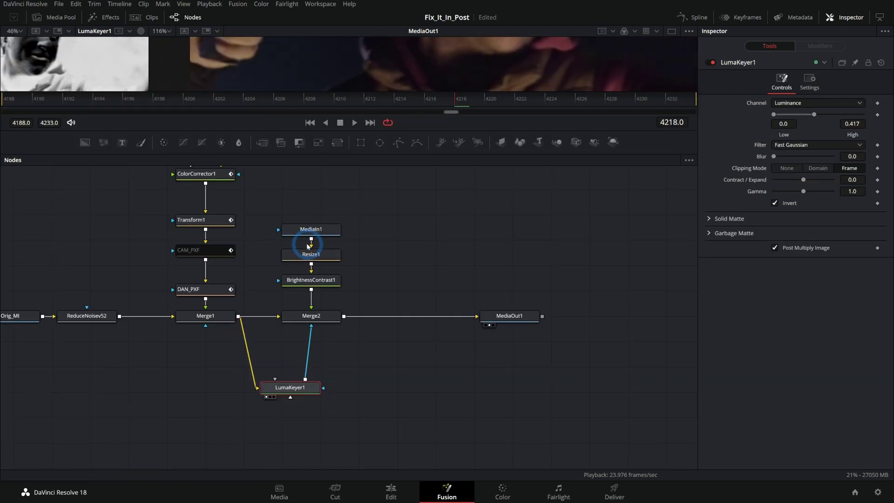
Delete MediaIn1, Resize1, BrightnessContrast1 and Merge2, and add a Film Grain node between Merge1 and MediaOut1.
{"action": "left_click", "coordinate": [322, 231]}
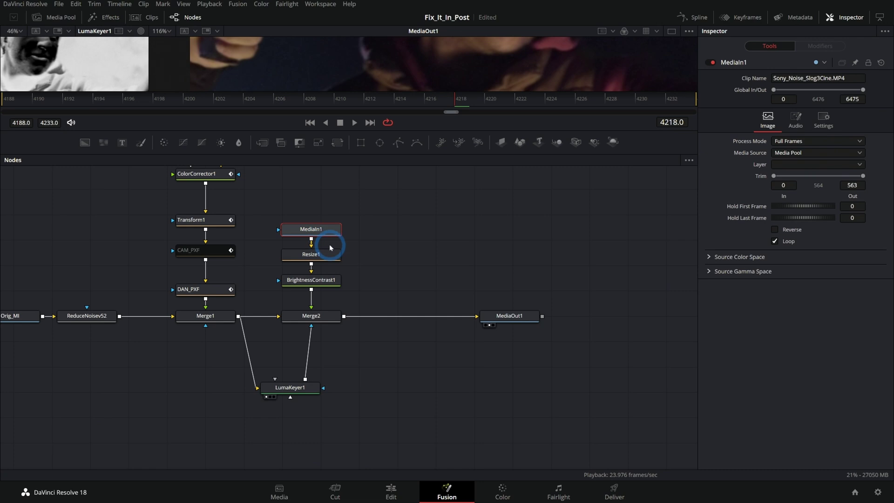
{"action": "left_click_drag", "start_coordinate": [357, 225], "coordinate": [395, 289]}
{"action": "left_click_drag", "start_coordinate": [354, 288], "coordinate": [314, 393]}
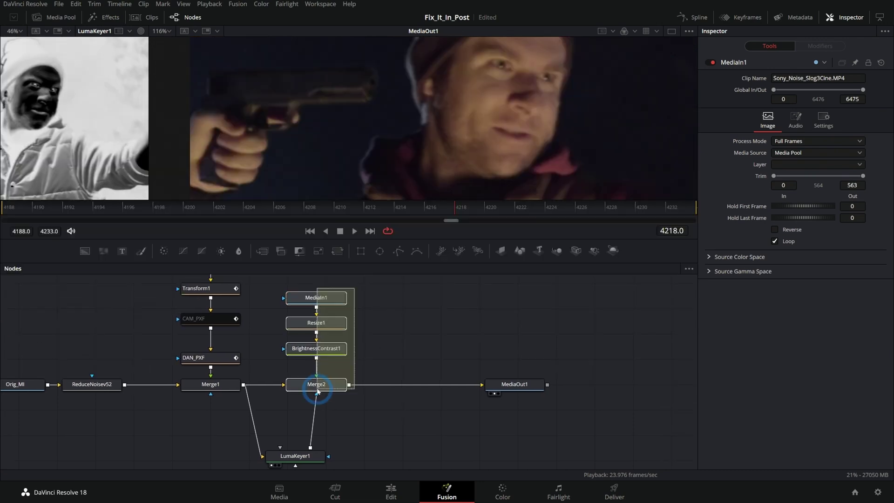
{"action": "key", "text": "Delete"}
{"action": "key", "text": "shift+space"}
{"action": "type", "text": "luma"}
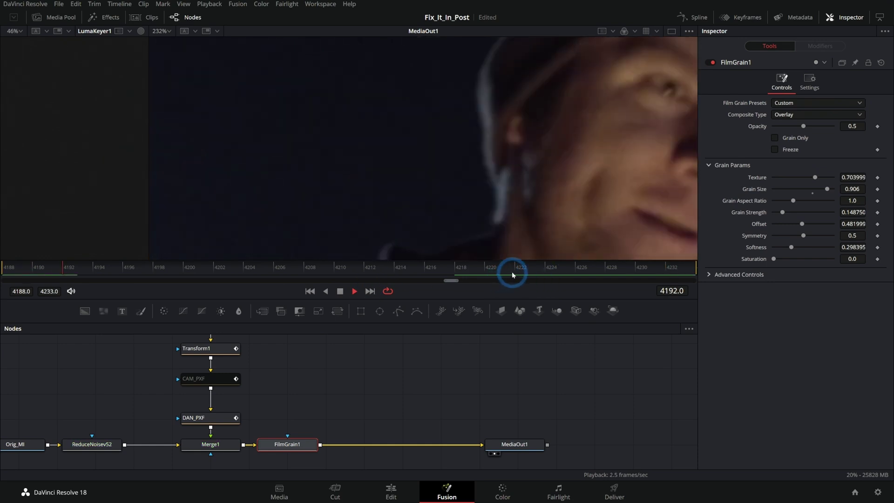
Stop playback and scrub to frame 4226 to examine the film grain around the gun and the man's face.
{"action": "left_click", "coordinate": [360, 297]}
{"action": "left_click_drag", "start_coordinate": [60, 265], "coordinate": [611, 272]}
{"action": "scroll", "coordinate": [502, 219], "scroll_direction": "down", "scroll_amount": 2}
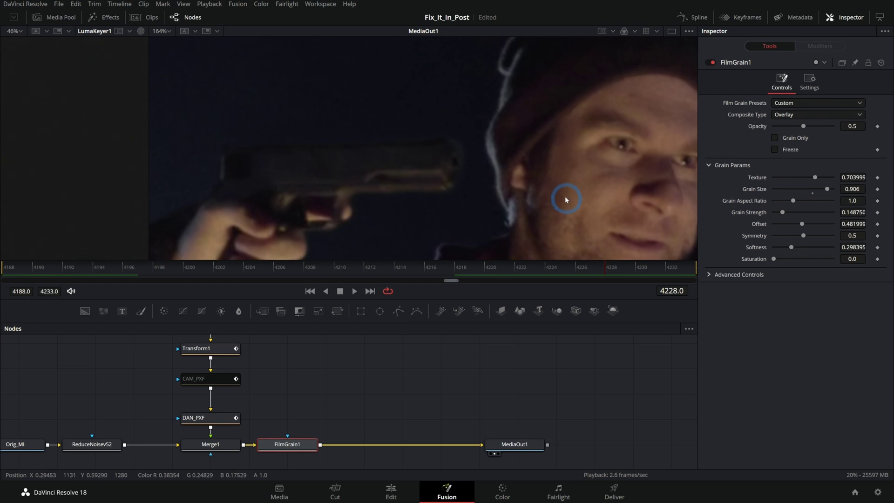
{"action": "left_click_drag", "start_coordinate": [605, 268], "coordinate": [581, 267]}
Connect Merge1's output to LumaKeyer1 and LumaKeyer1's output to FilmGrain1's effect mask.
{"action": "left_click_drag", "start_coordinate": [430, 419], "coordinate": [460, 367]}
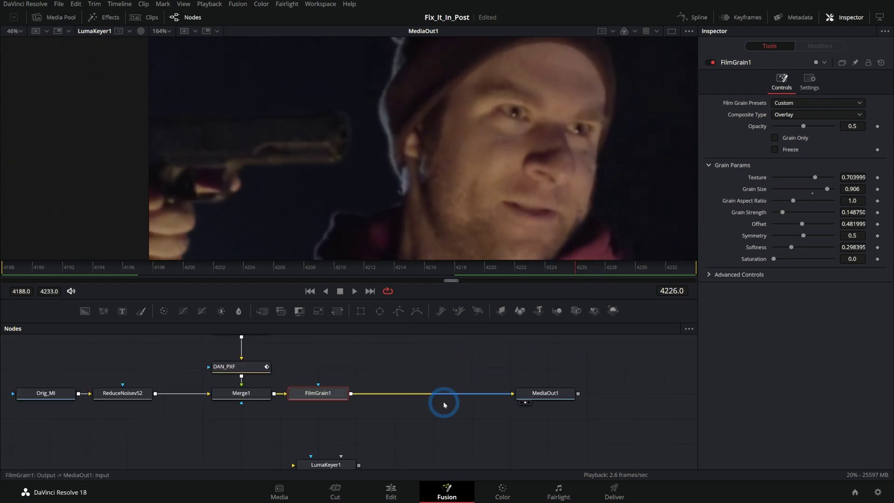
{"action": "left_click_drag", "start_coordinate": [357, 415], "coordinate": [370, 404]}
{"action": "left_click_drag", "start_coordinate": [287, 381], "coordinate": [313, 454]}
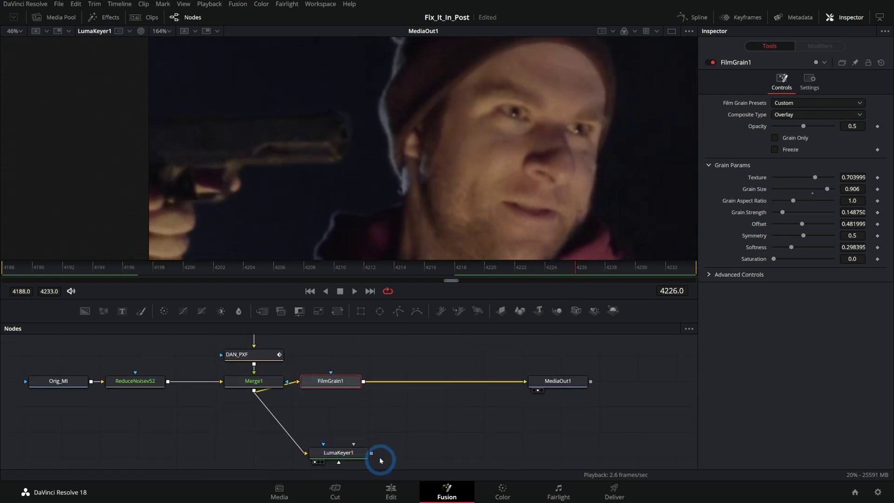
{"action": "left_click_drag", "start_coordinate": [371, 453], "coordinate": [331, 379]}
{"action": "left_click_drag", "start_coordinate": [426, 358], "coordinate": [431, 417]}
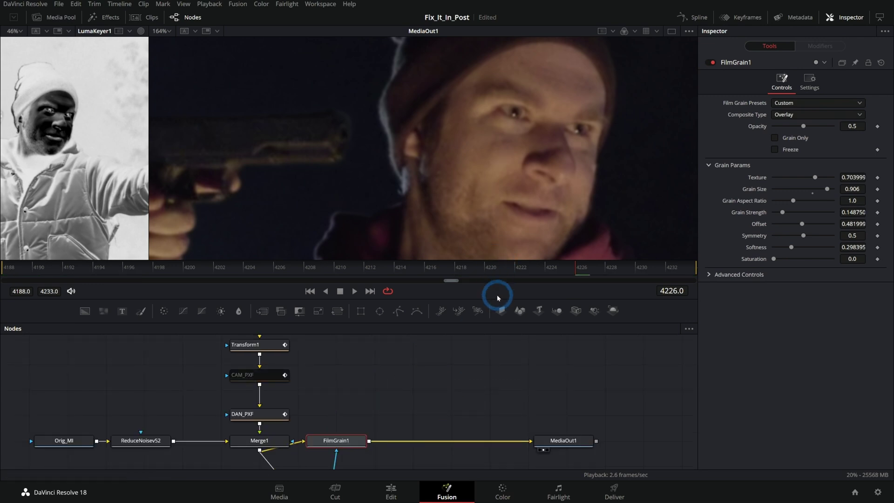
Set FilmGrain1's Opacity to 1.0 and compare the node off and on with Gain/Gamma enabled in the MediaOut1 viewer.
{"action": "left_click_drag", "start_coordinate": [497, 299], "coordinate": [503, 385]}
{"action": "left_click", "coordinate": [689, 31]}
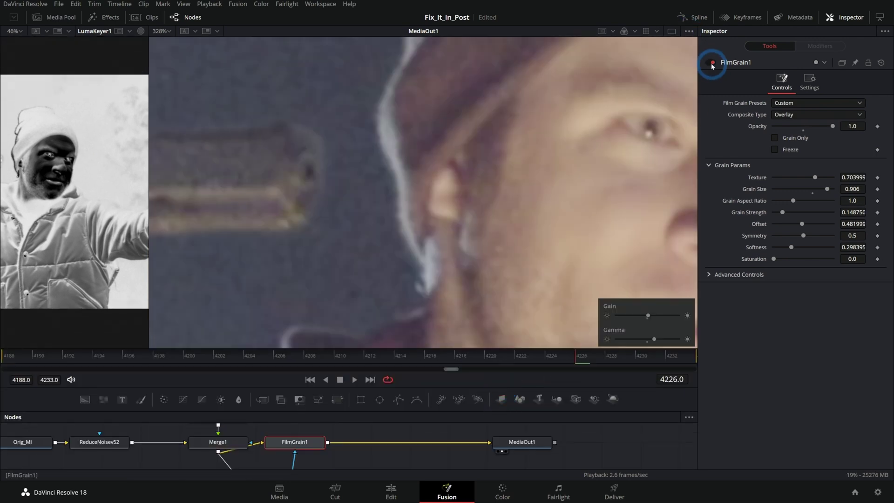
{"action": "left_click", "coordinate": [712, 63]}
{"action": "left_click", "coordinate": [711, 63]}
{"action": "left_click", "coordinate": [712, 64]}
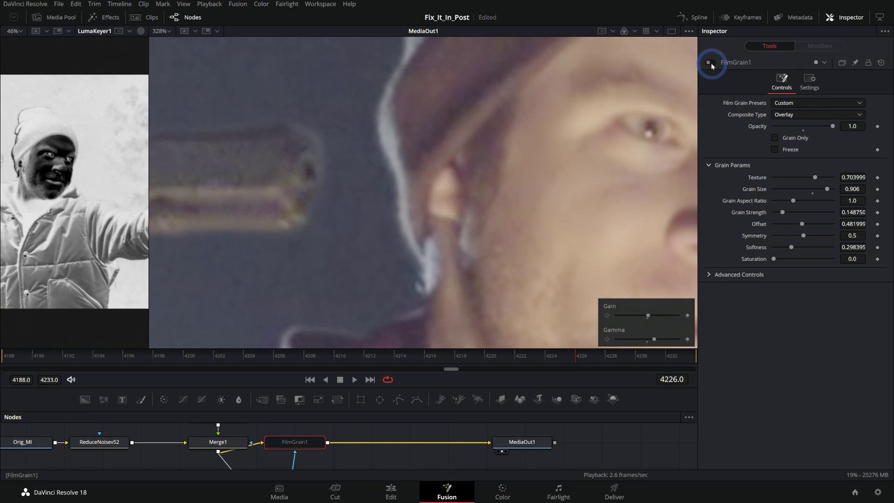
{"action": "left_click", "coordinate": [712, 63]}
{"action": "left_click", "coordinate": [712, 63]}
{"action": "left_click", "coordinate": [712, 64]}
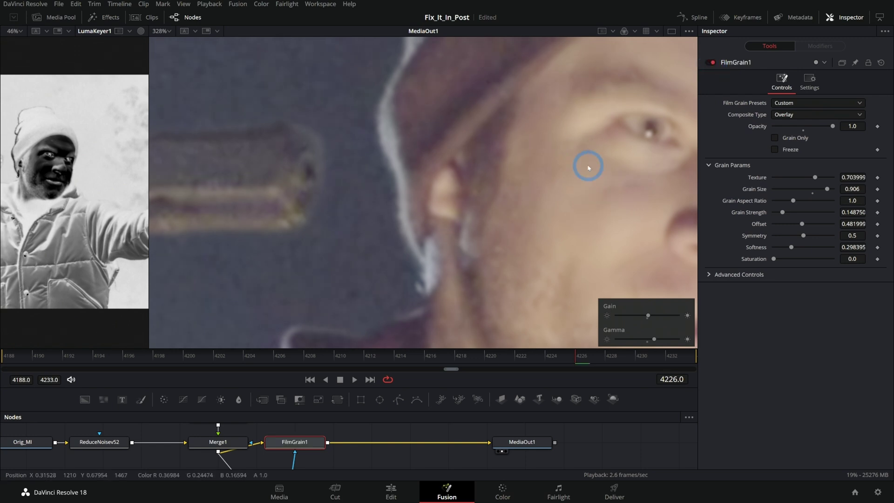